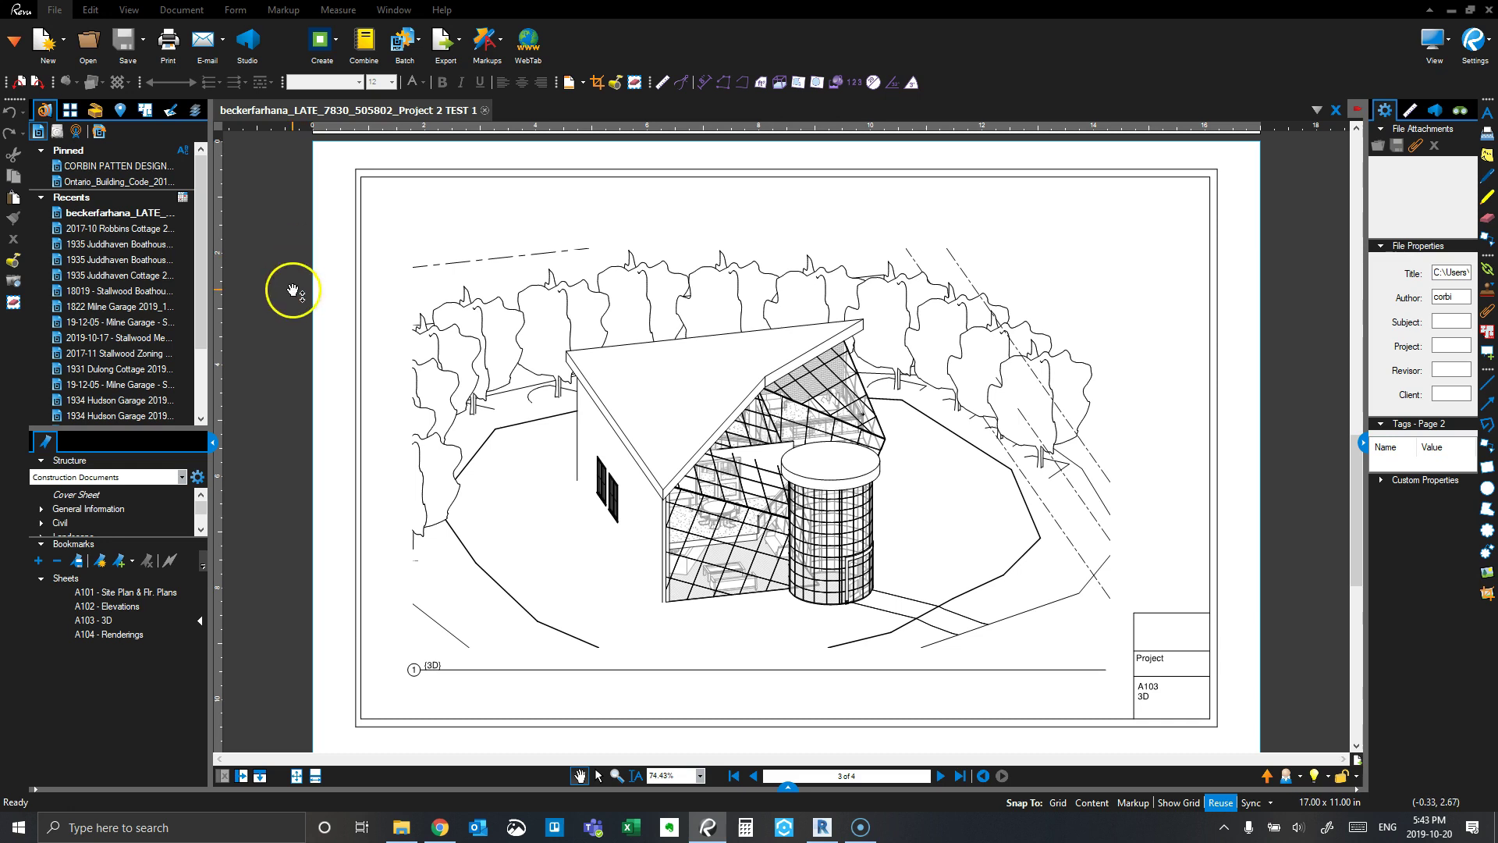
# Minimize Revu, then view sheet A102 - Elevations and then sheet A103 - 3D in Revit.
pyautogui.click(1452, 10)
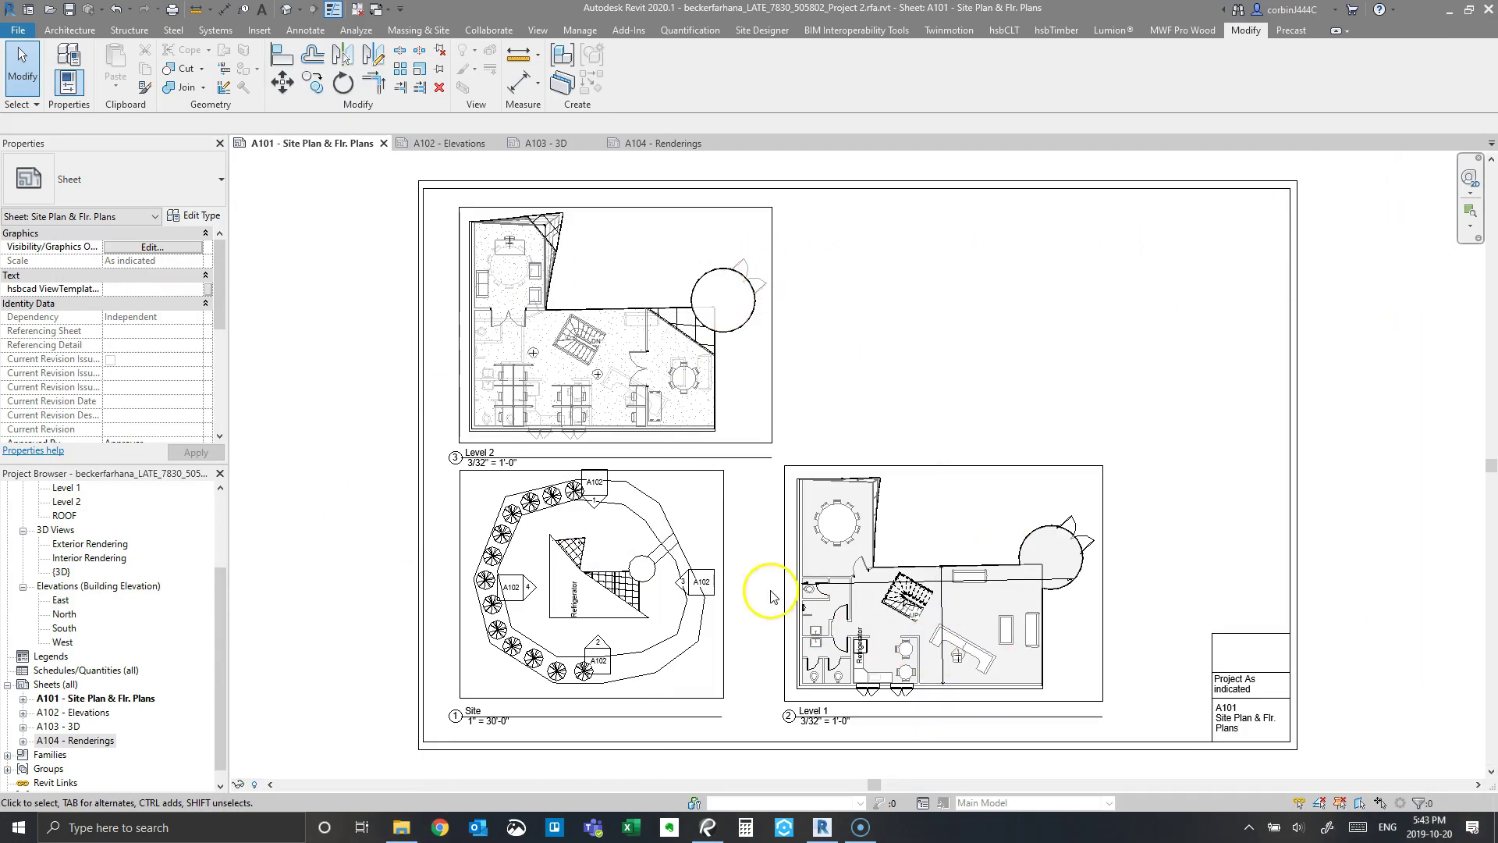
pyautogui.click(441, 145)
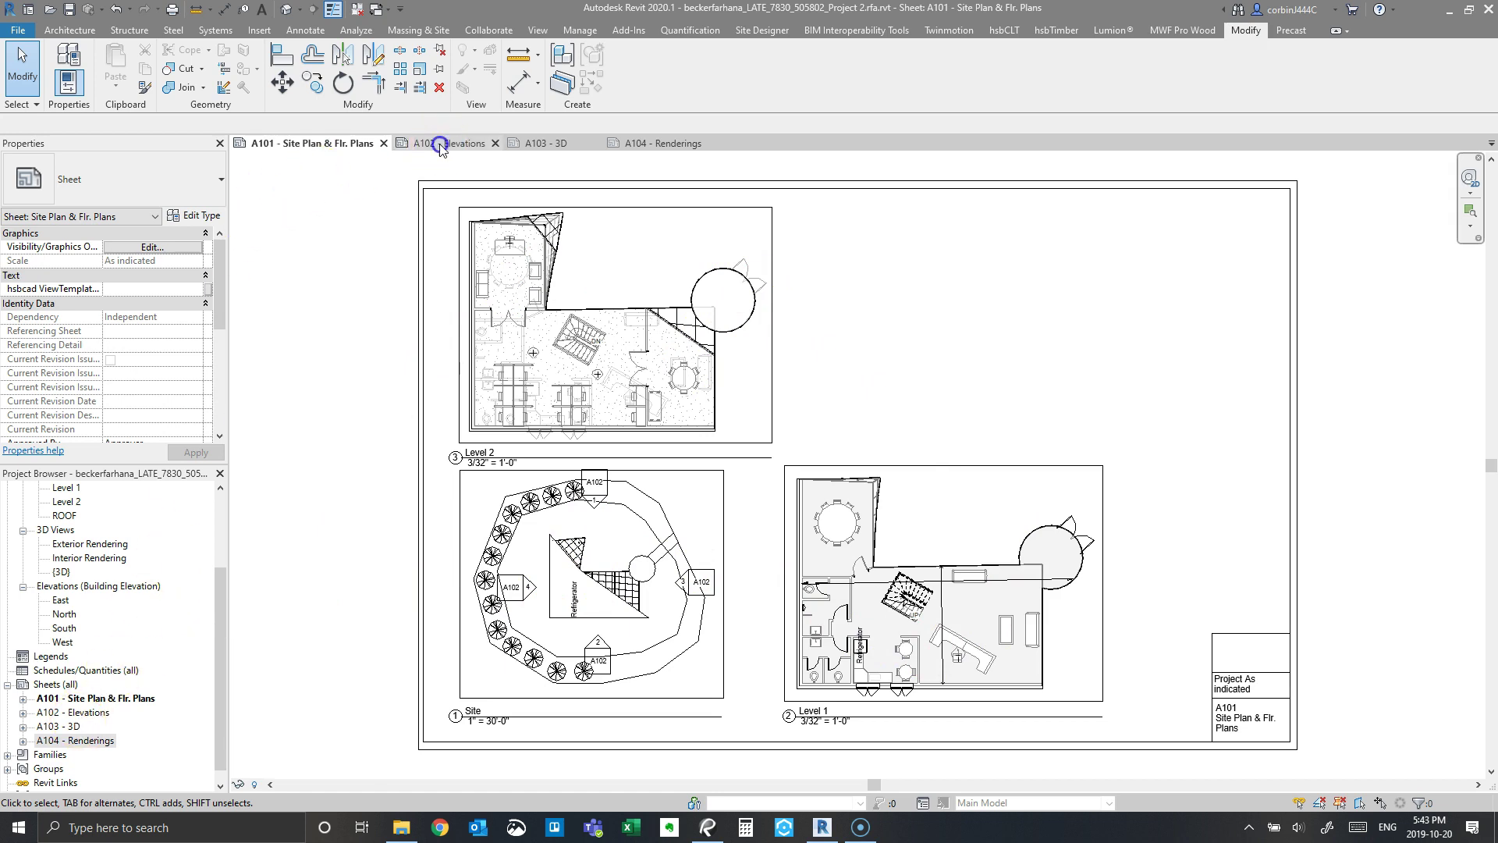
pyautogui.click(546, 142)
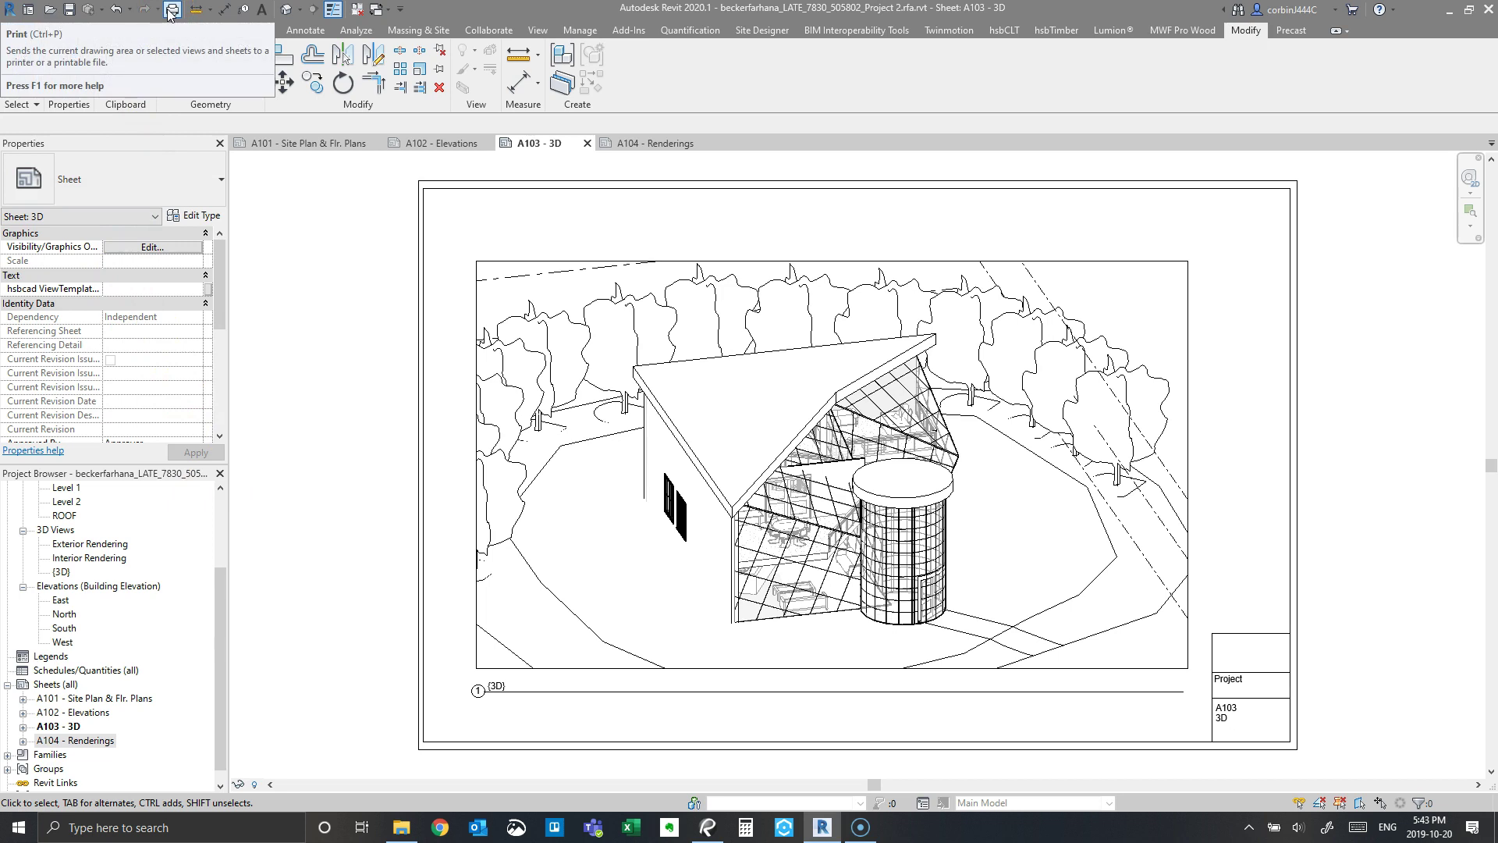
# Open Print with CutePDF Writer, combined into one file, printing selected views/sheets.
pyautogui.click(170, 13)
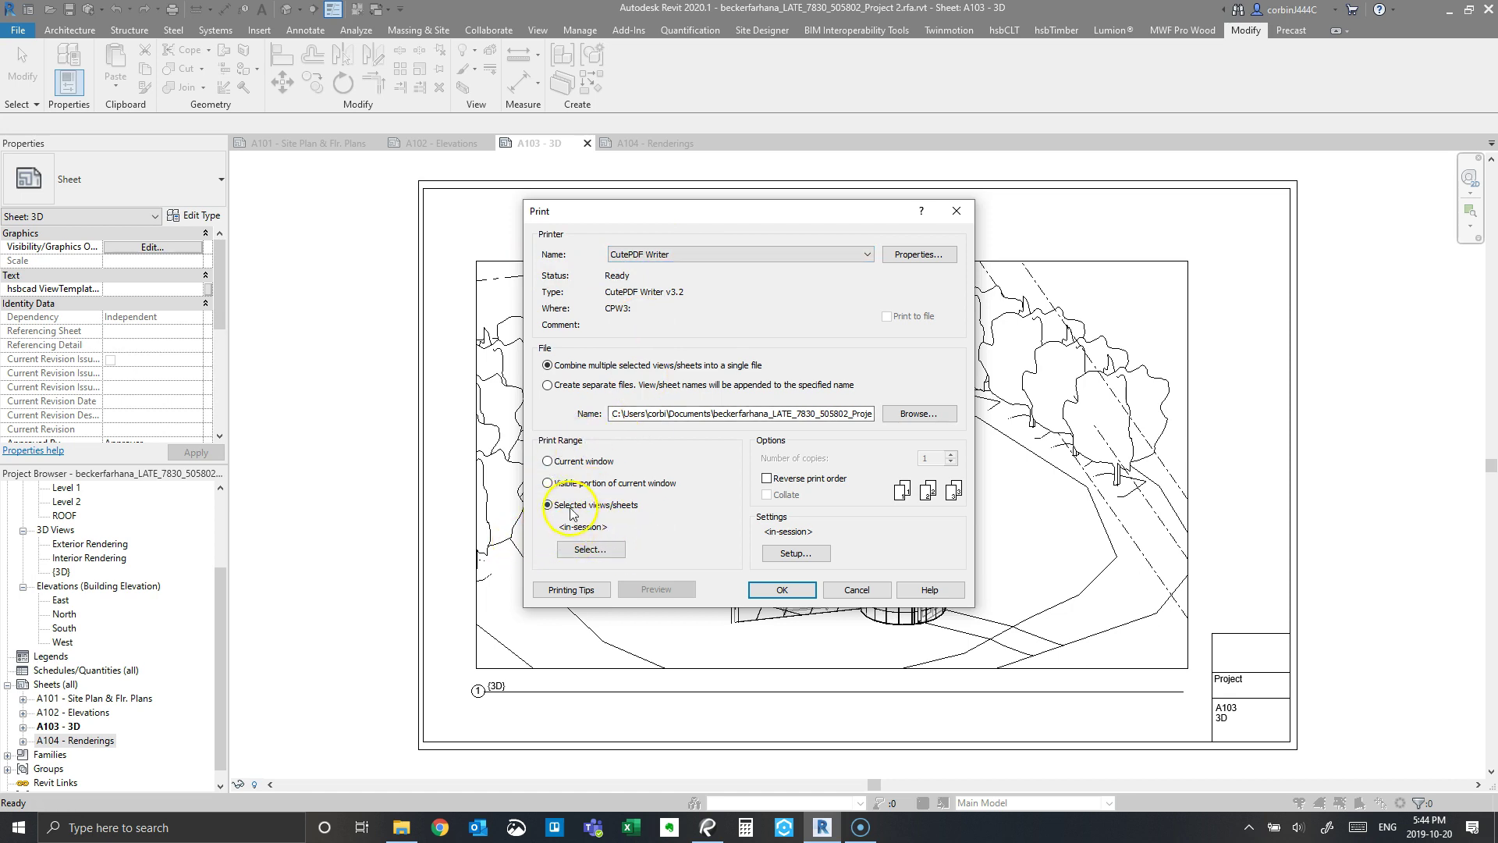
pyautogui.click(590, 549)
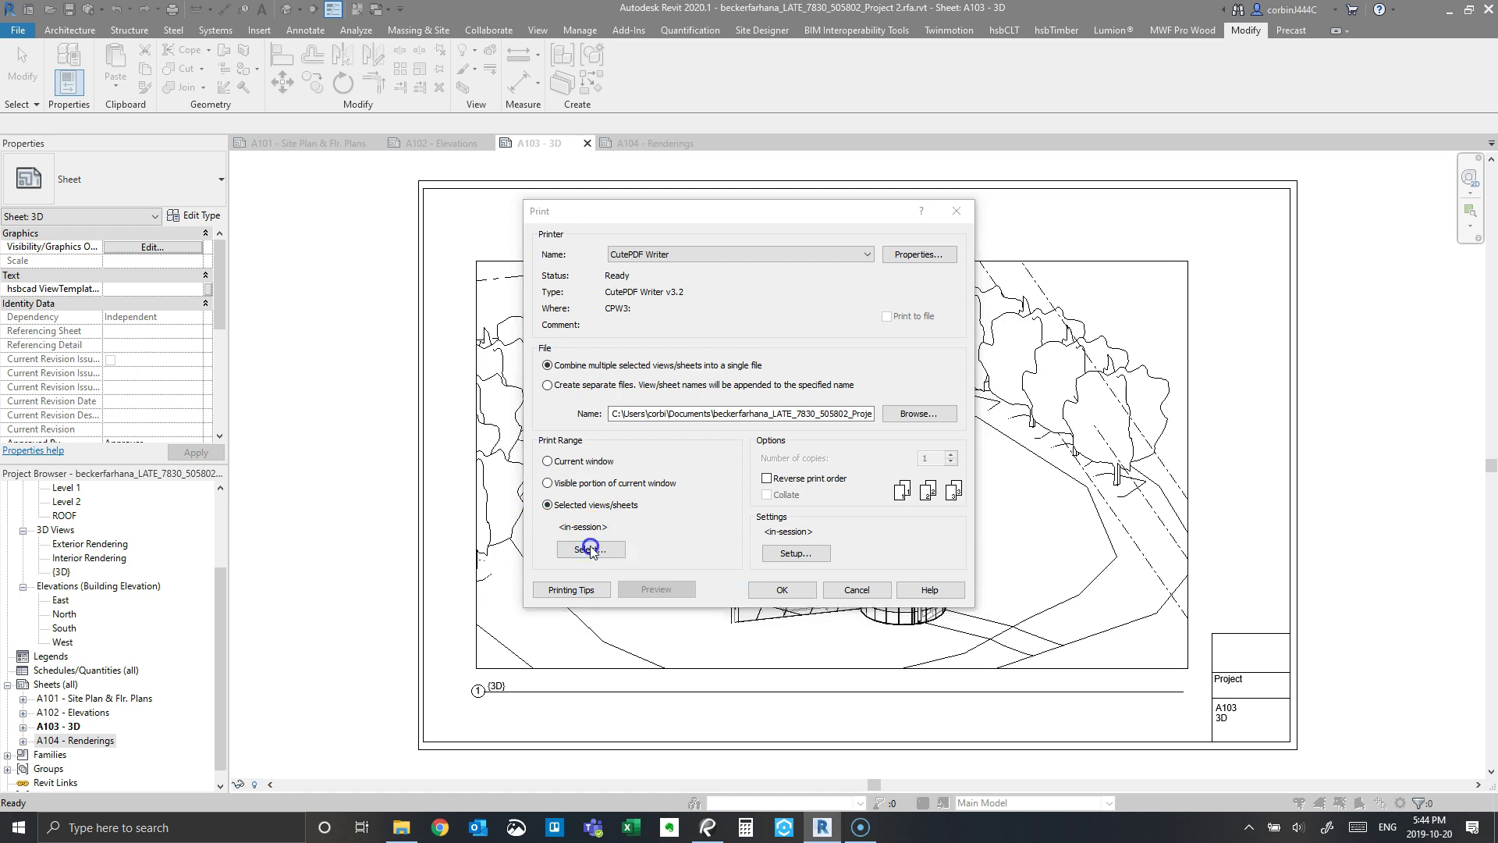
# Clear the print list, hide views, and check only sheets A101, A102, A103 and A104.
pyautogui.click(887, 463)
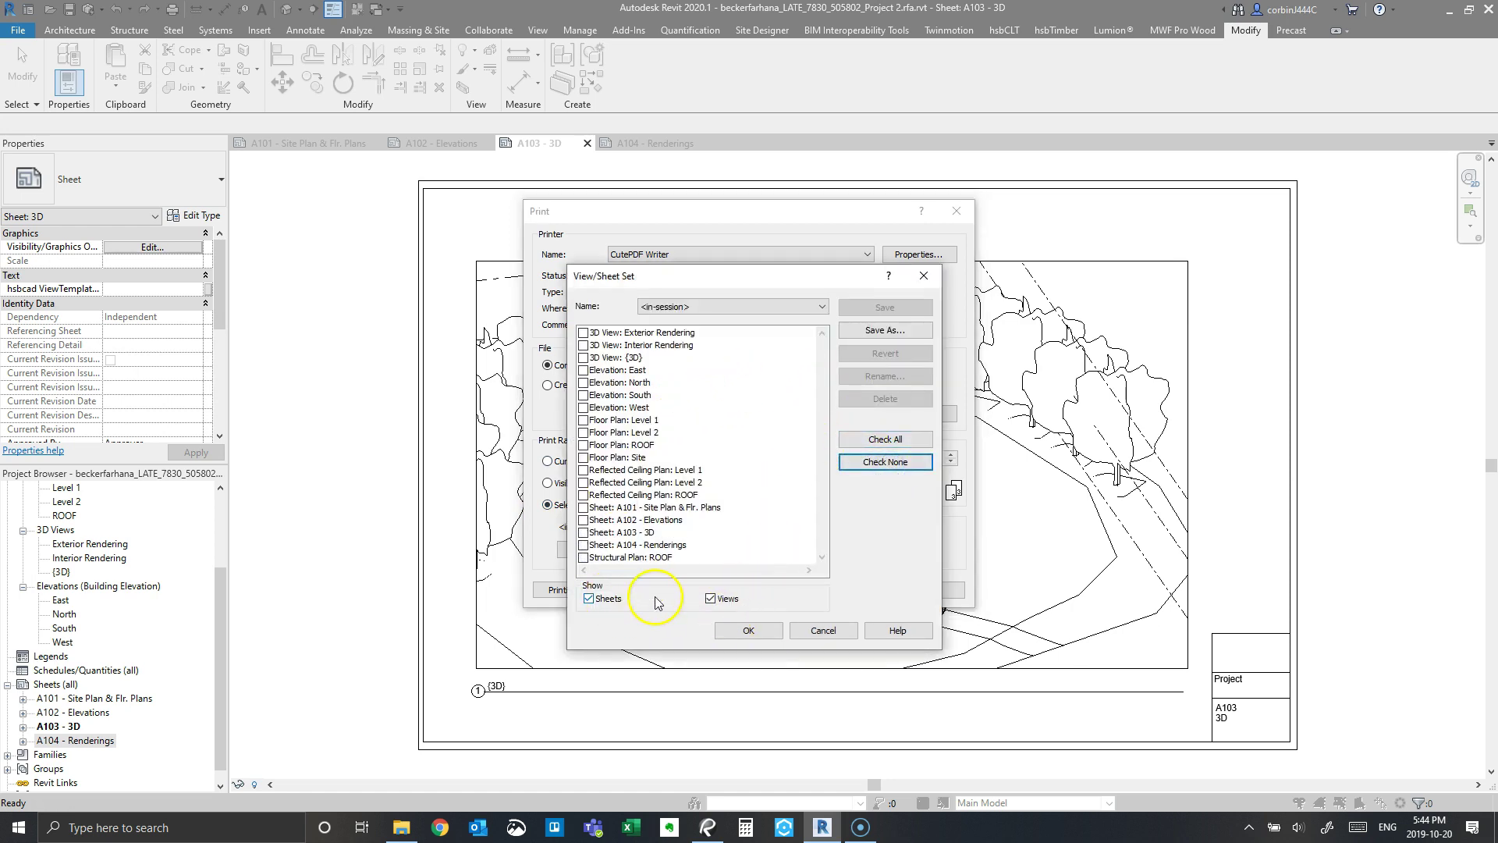
pyautogui.click(710, 599)
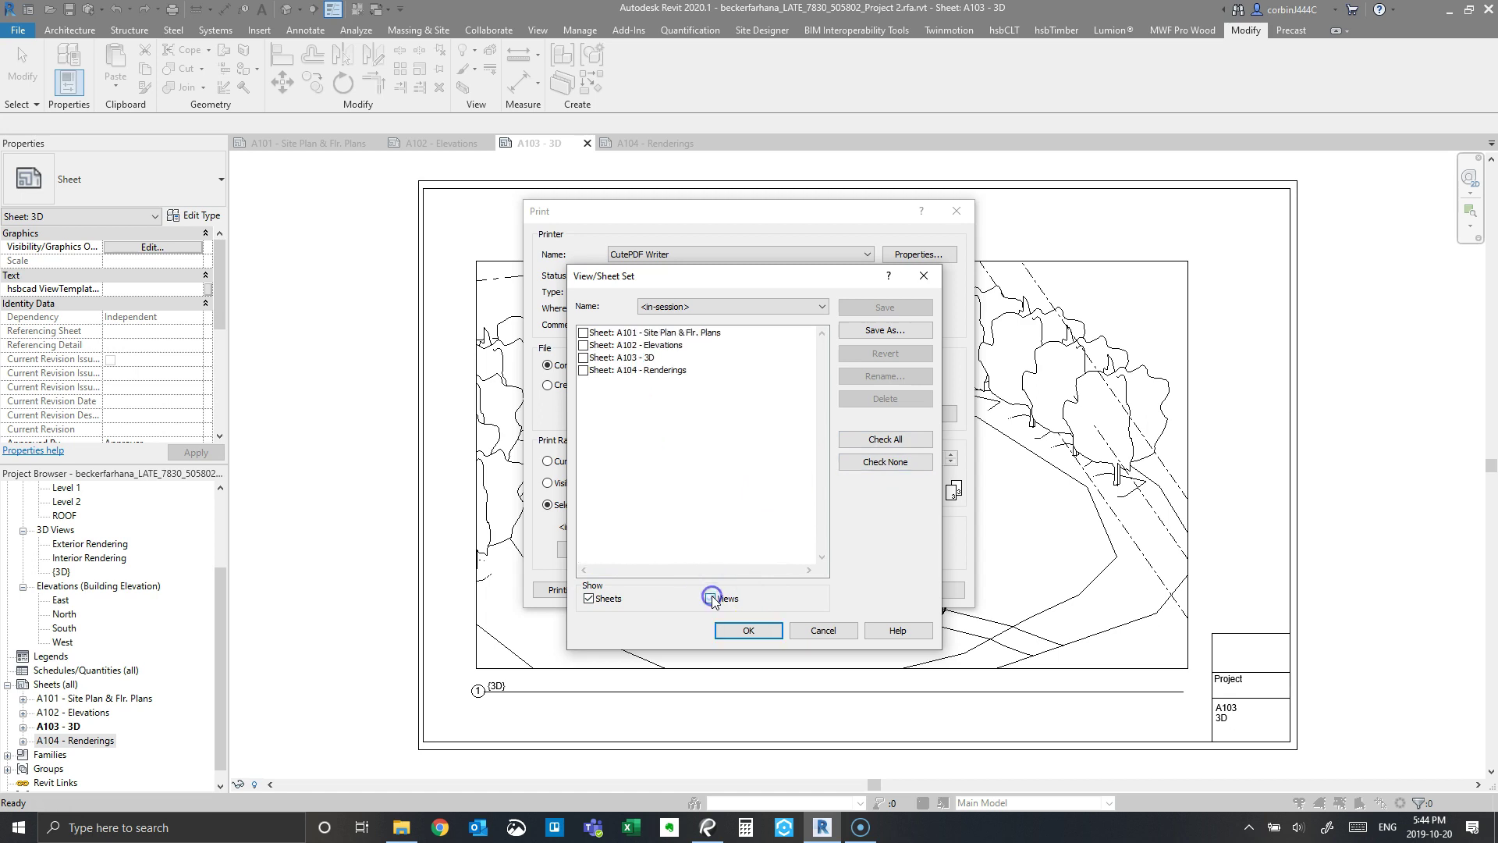
pyautogui.click(583, 332)
pyautogui.click(583, 345)
pyautogui.click(583, 358)
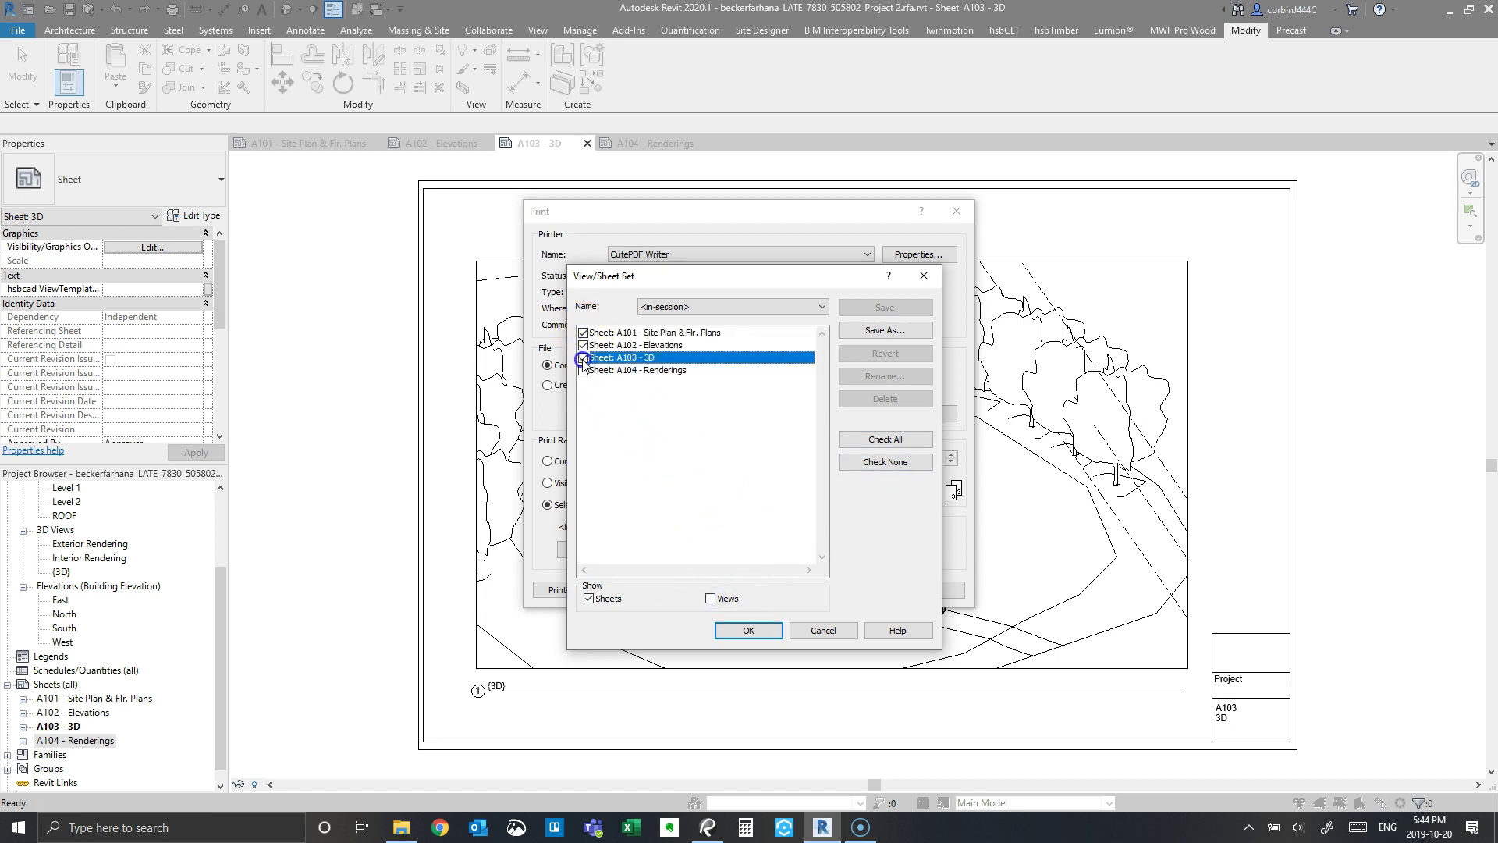
pyautogui.click(582, 370)
# Save the checked sheets as a set, rename it 'Design Sheets', and accept it.
pyautogui.click(895, 332)
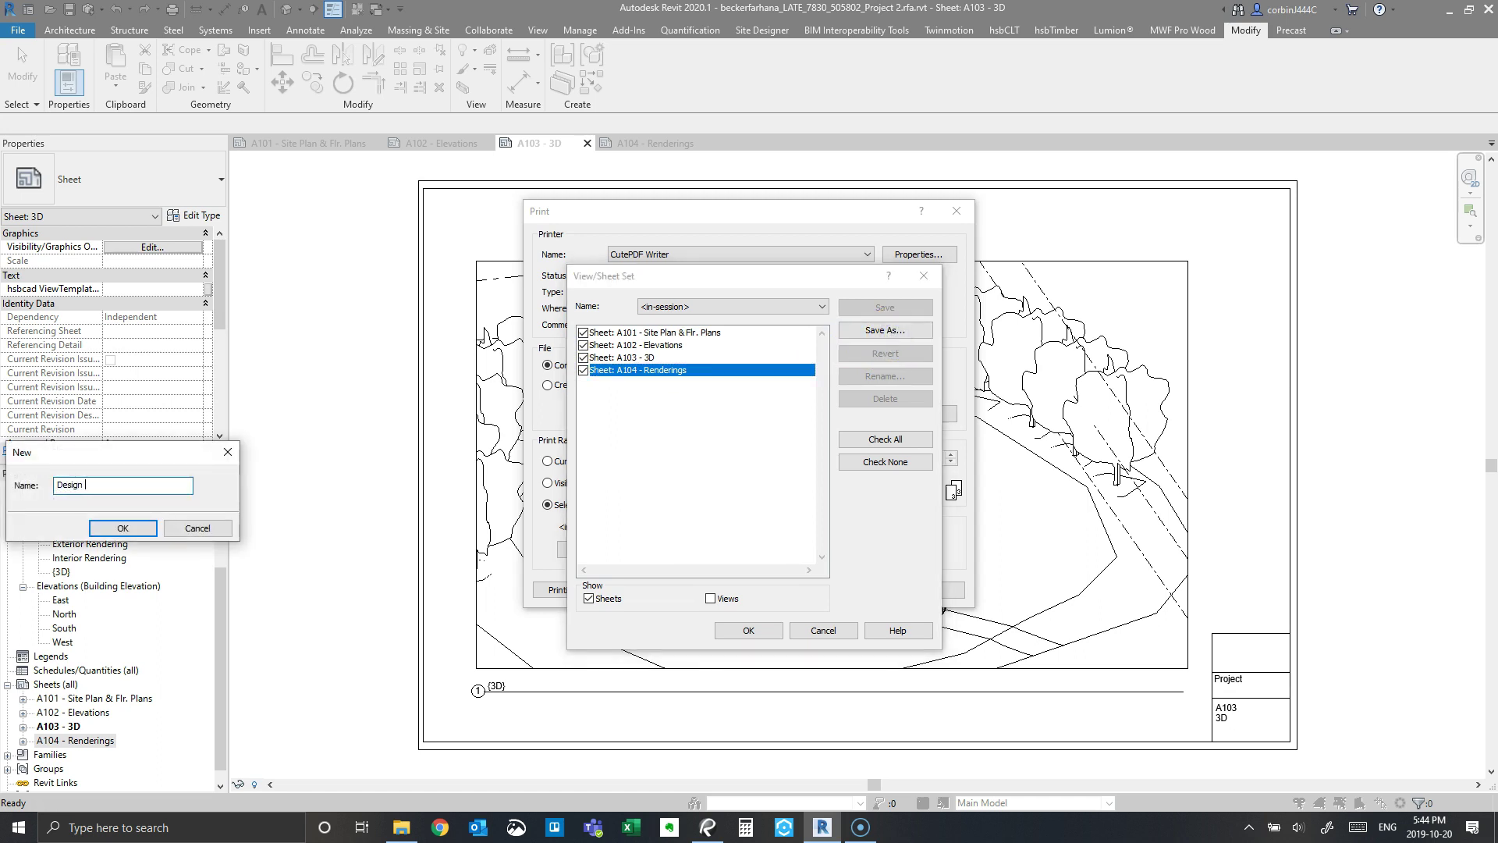
pyautogui.press('Return')
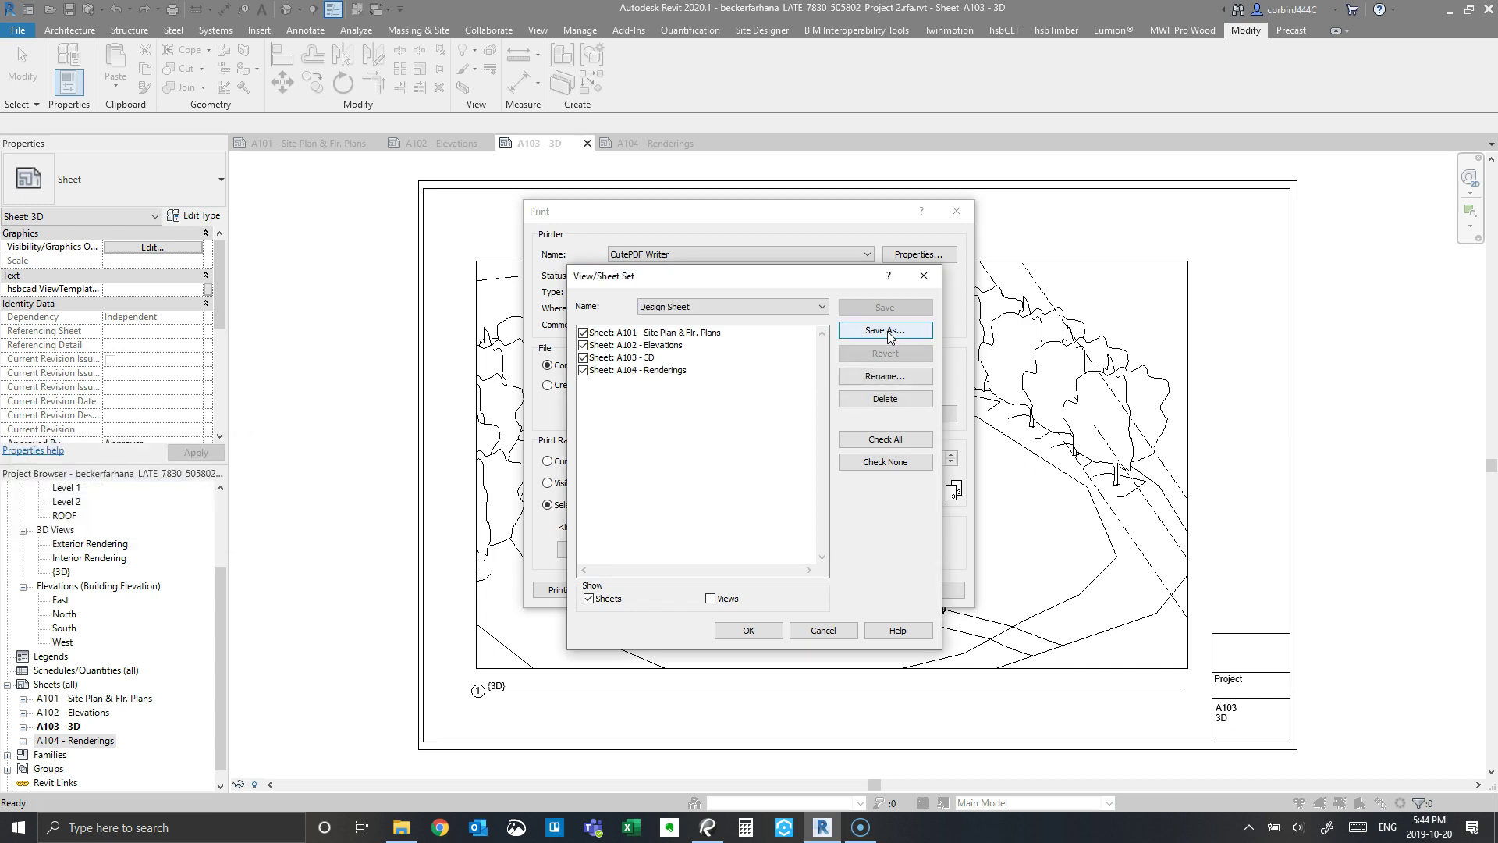
pyautogui.click(887, 376)
pyautogui.click(178, 359)
pyautogui.write('s')
pyautogui.press('Return')
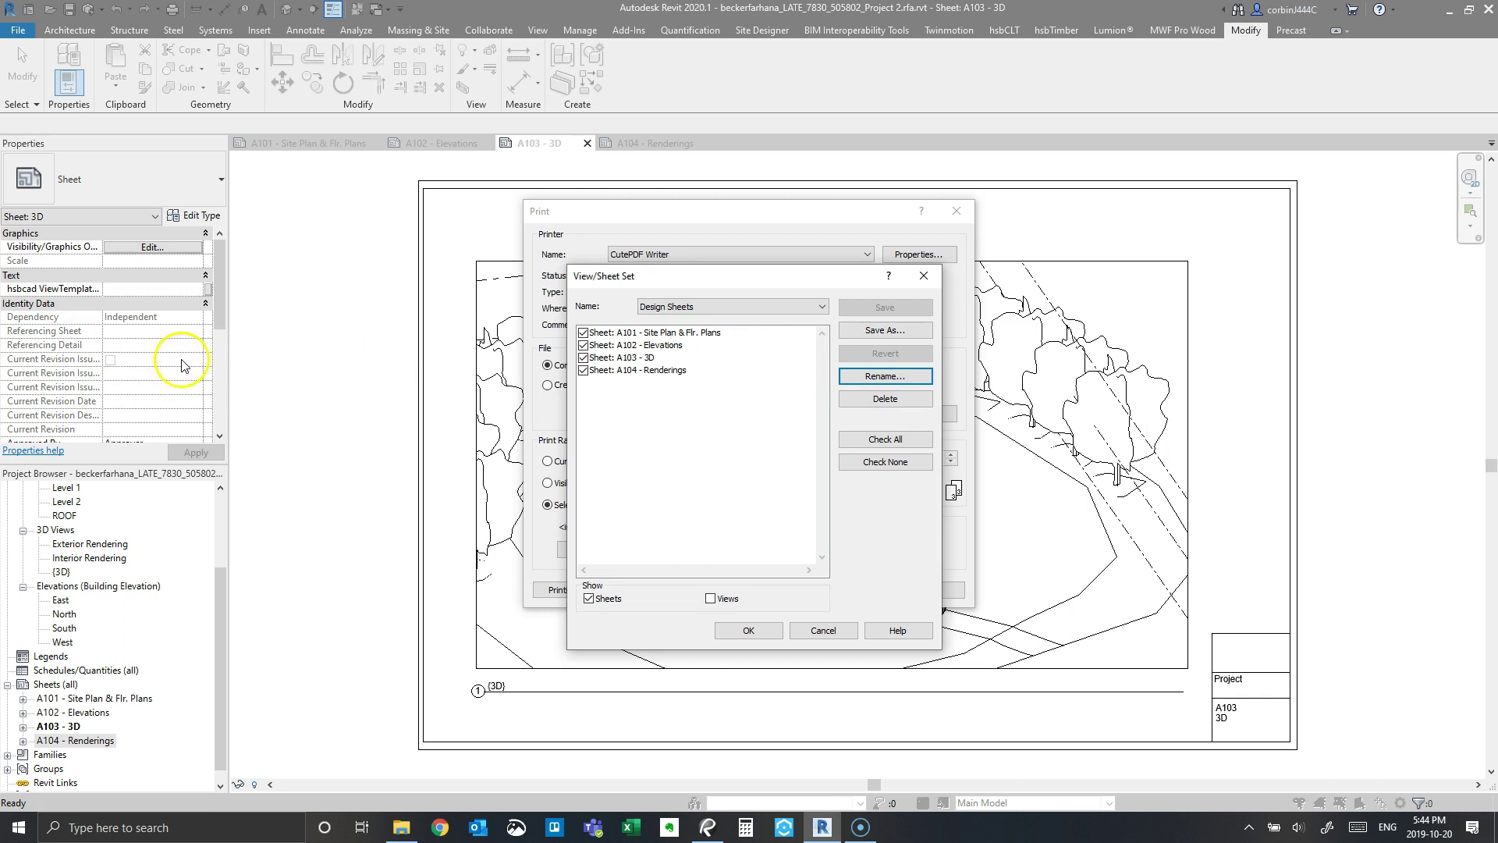
pyautogui.click(758, 633)
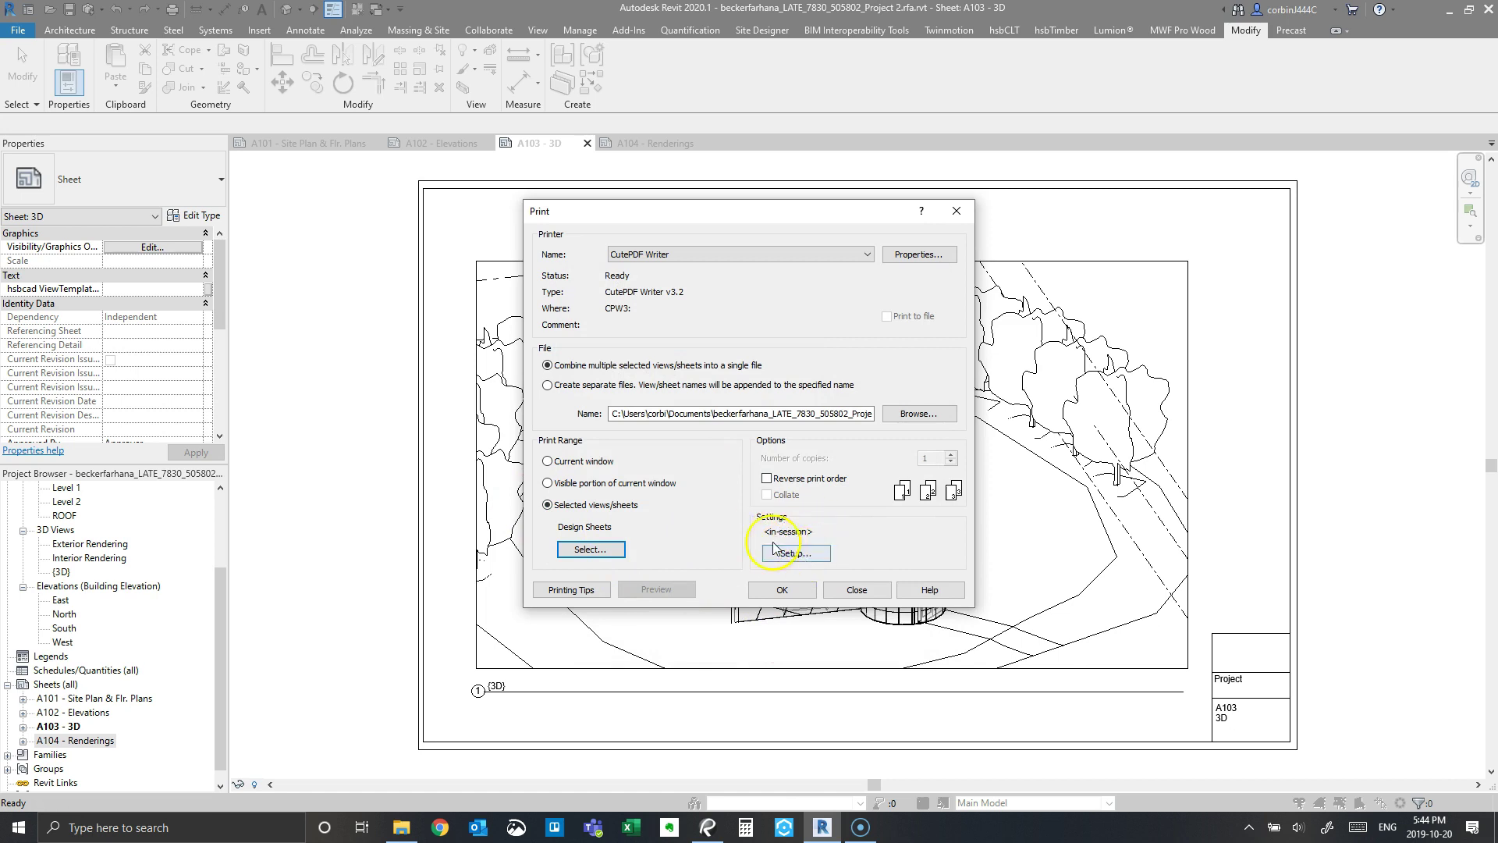
# In Print Setup, choose 11 x 17 landscape paper, centered placement and 100% zoom.
pyautogui.click(806, 551)
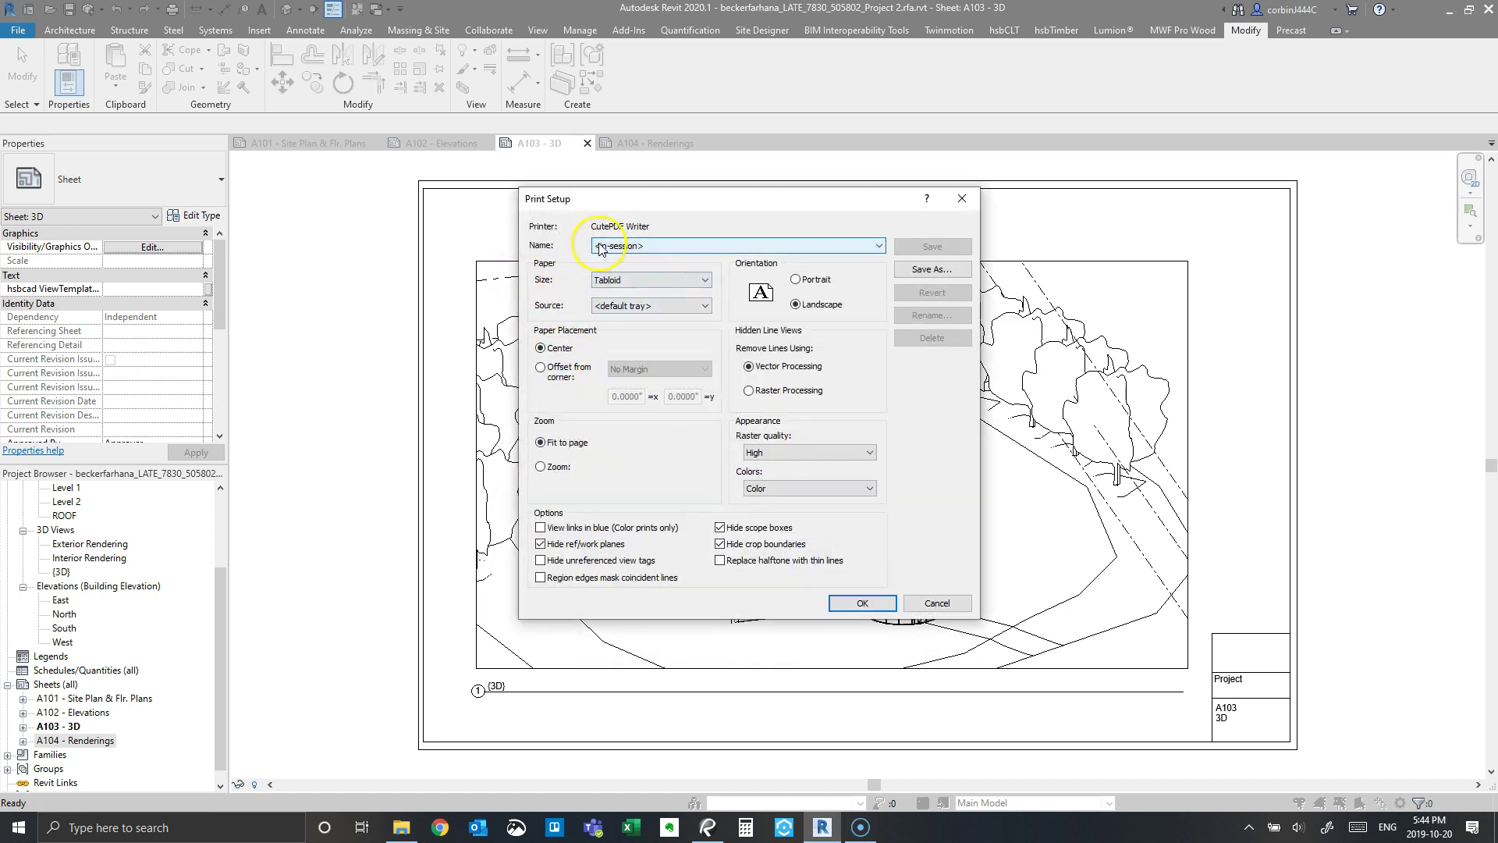
pyautogui.click(638, 281)
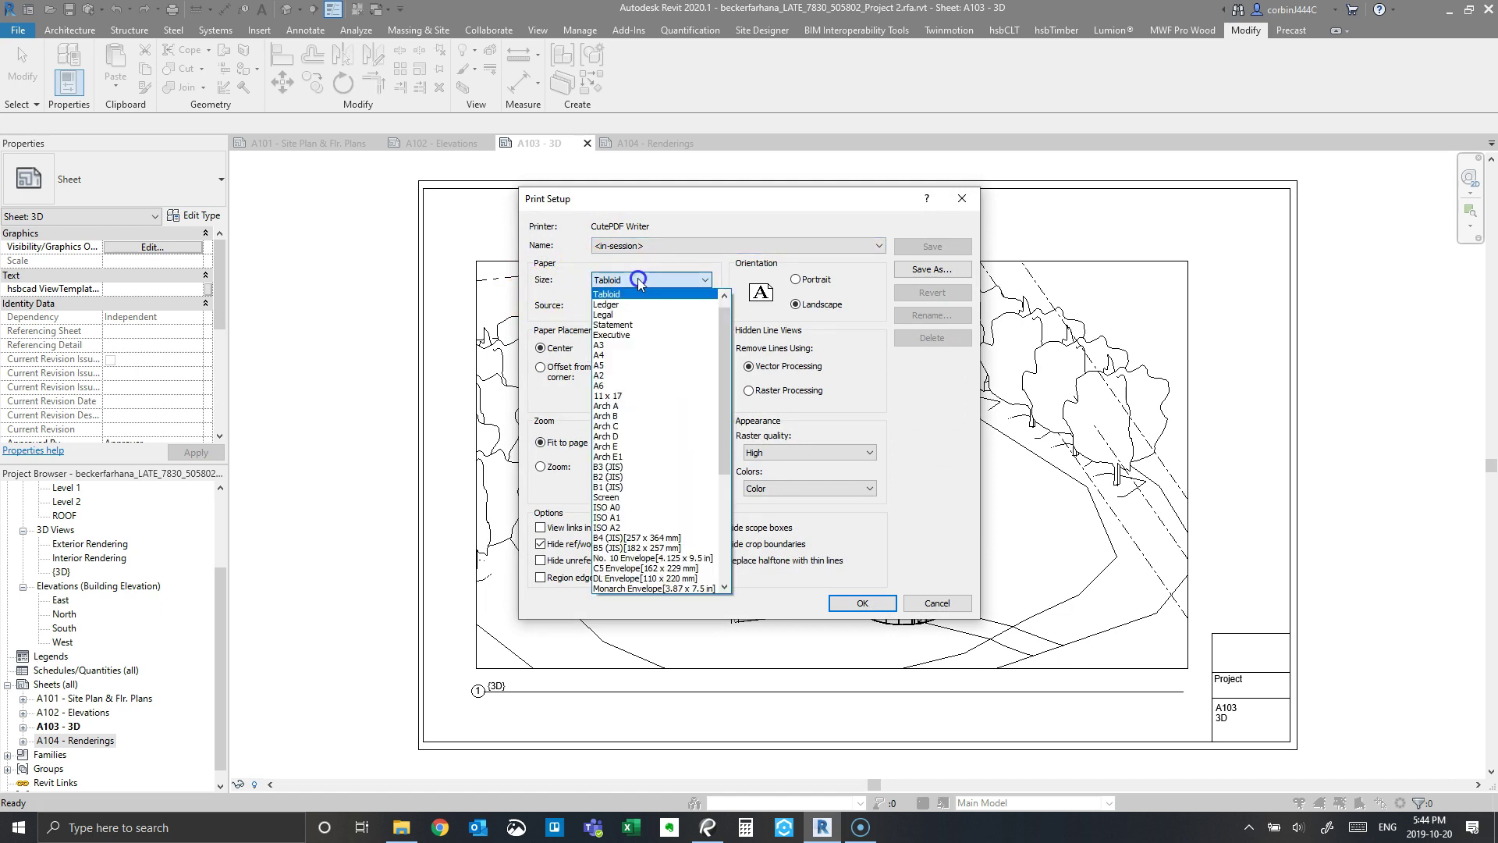
pyautogui.click(625, 396)
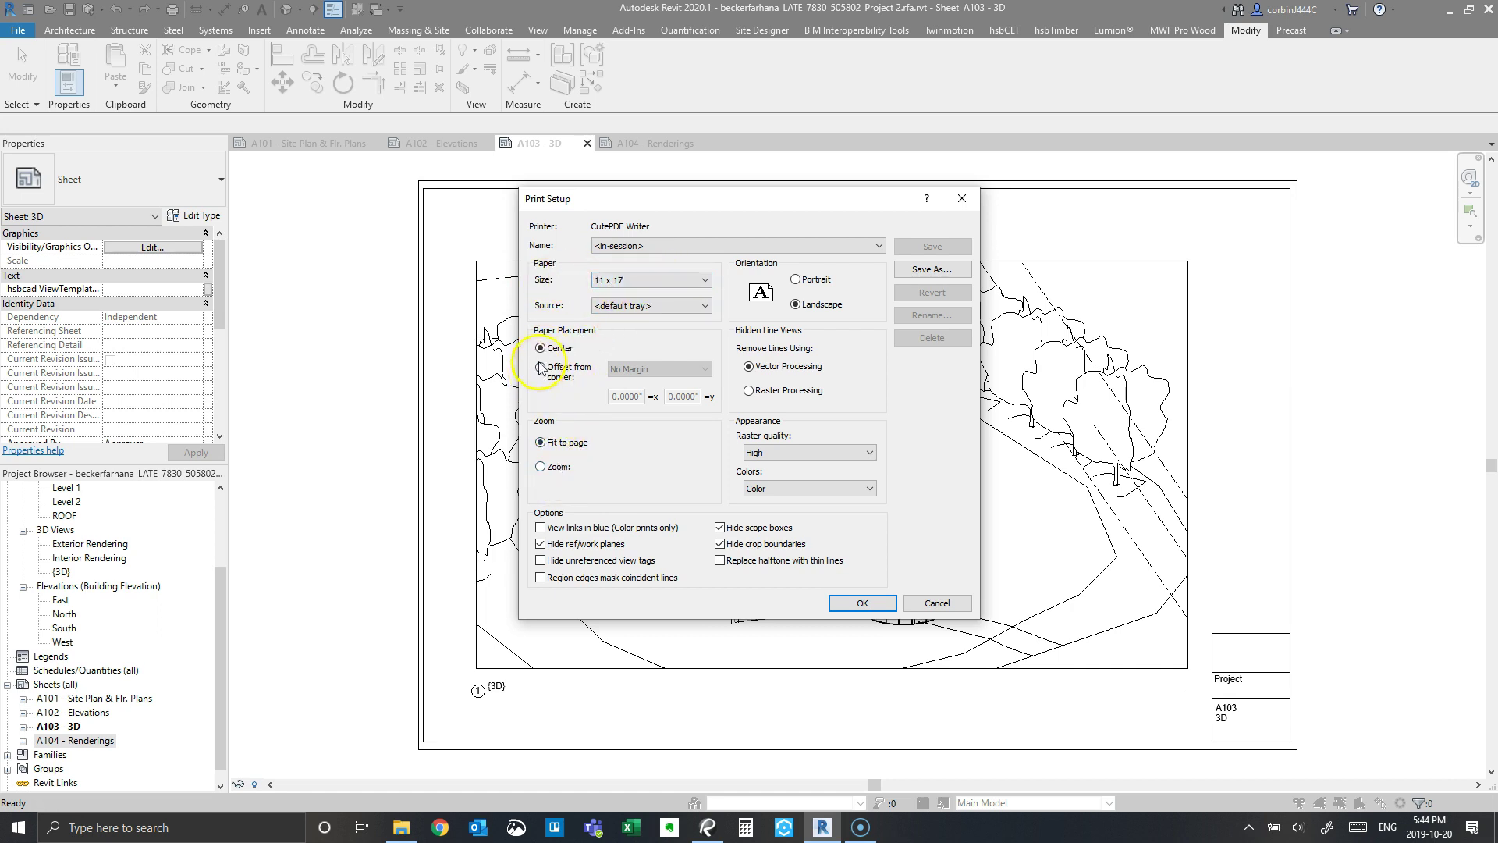
pyautogui.click(541, 466)
pyautogui.click(562, 369)
pyautogui.click(561, 351)
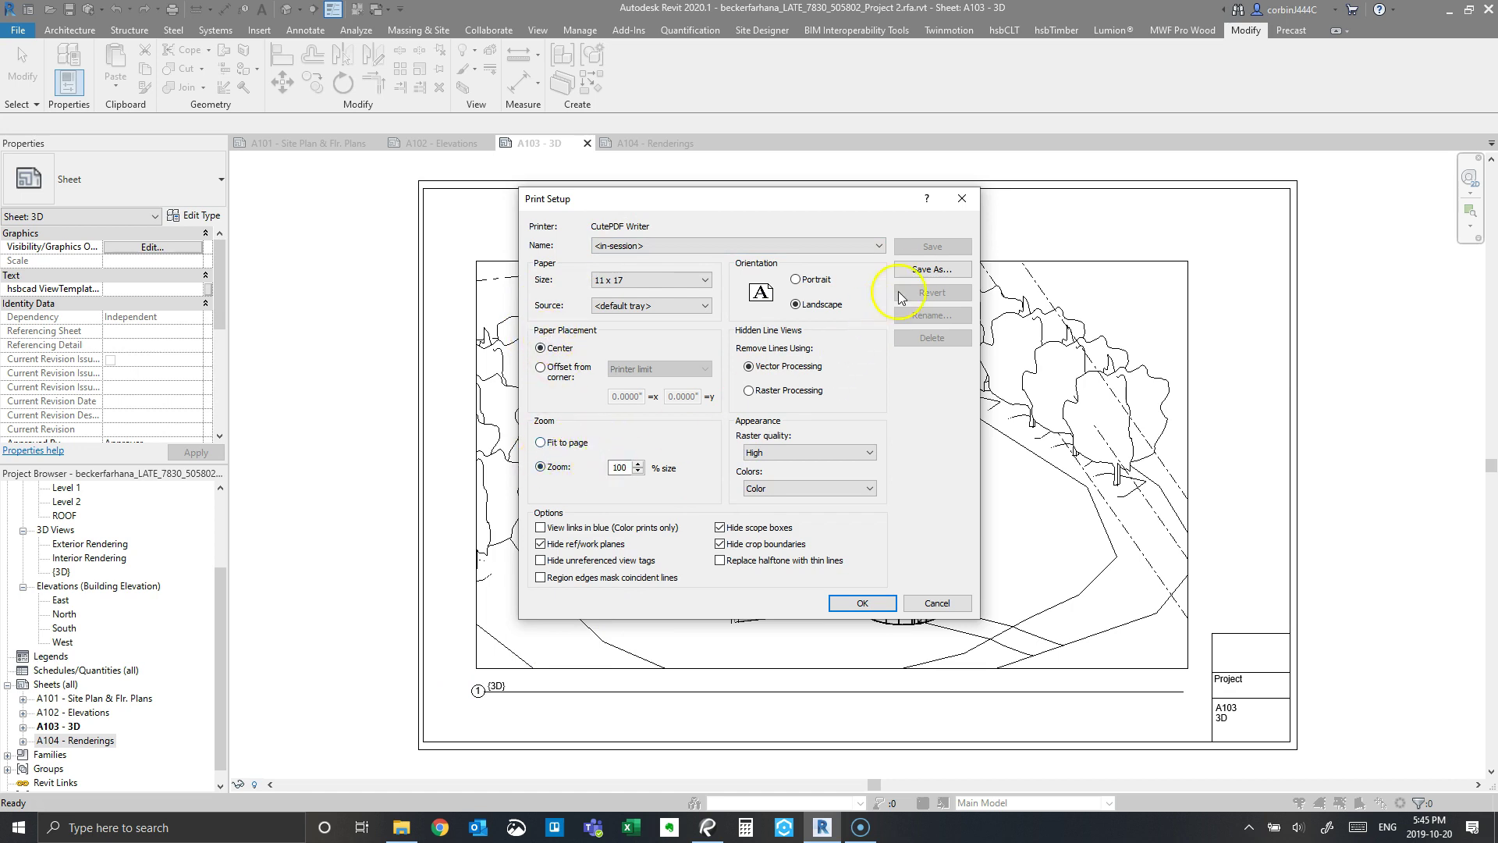
# Save the print settings as '11x17', keep it selected, and return to Print.
pyautogui.click(929, 269)
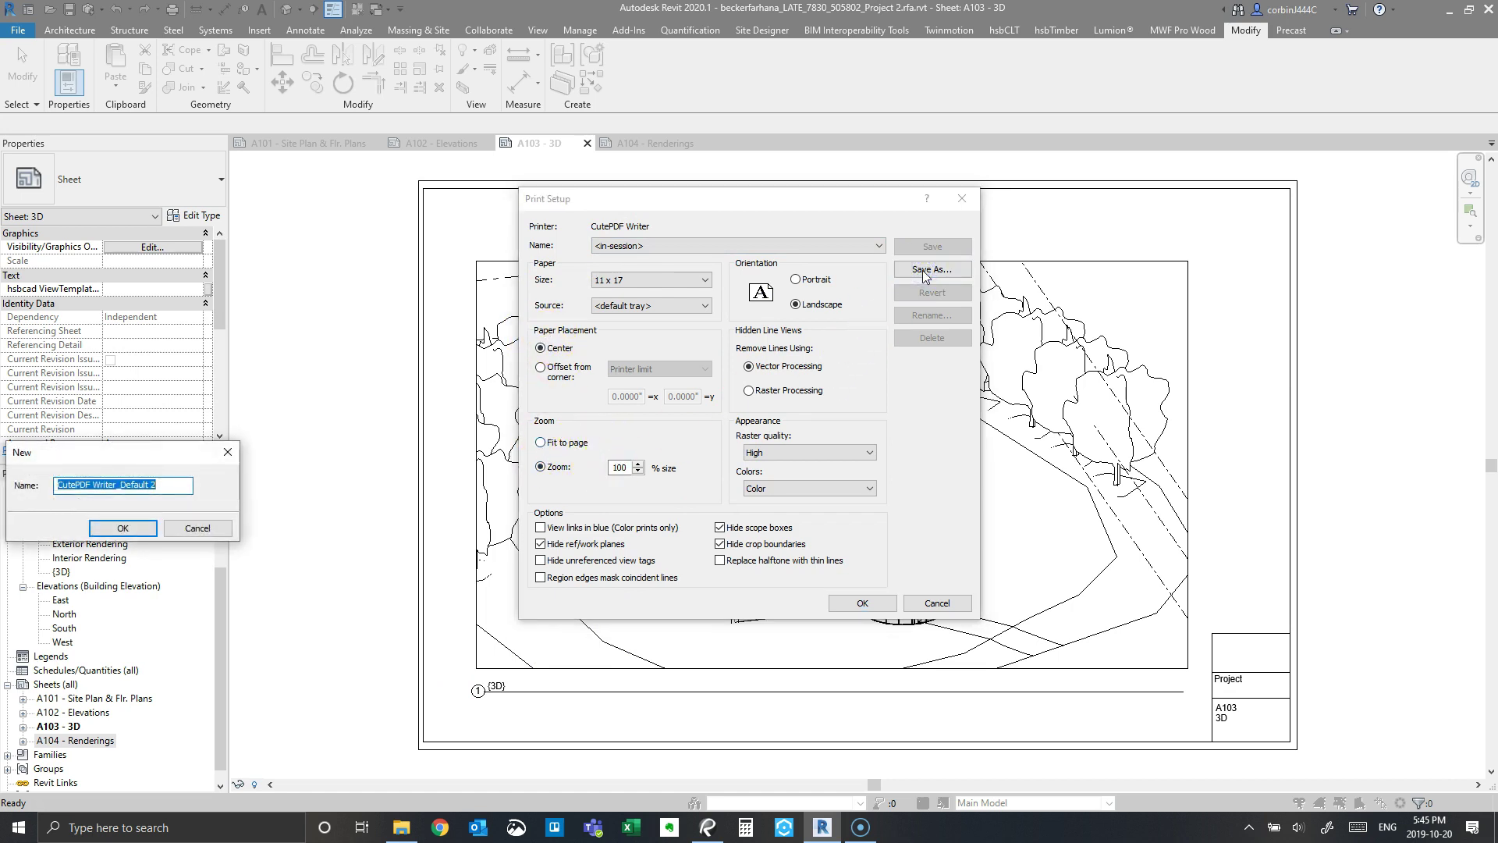
pyautogui.write('11x17')
pyautogui.press('Return')
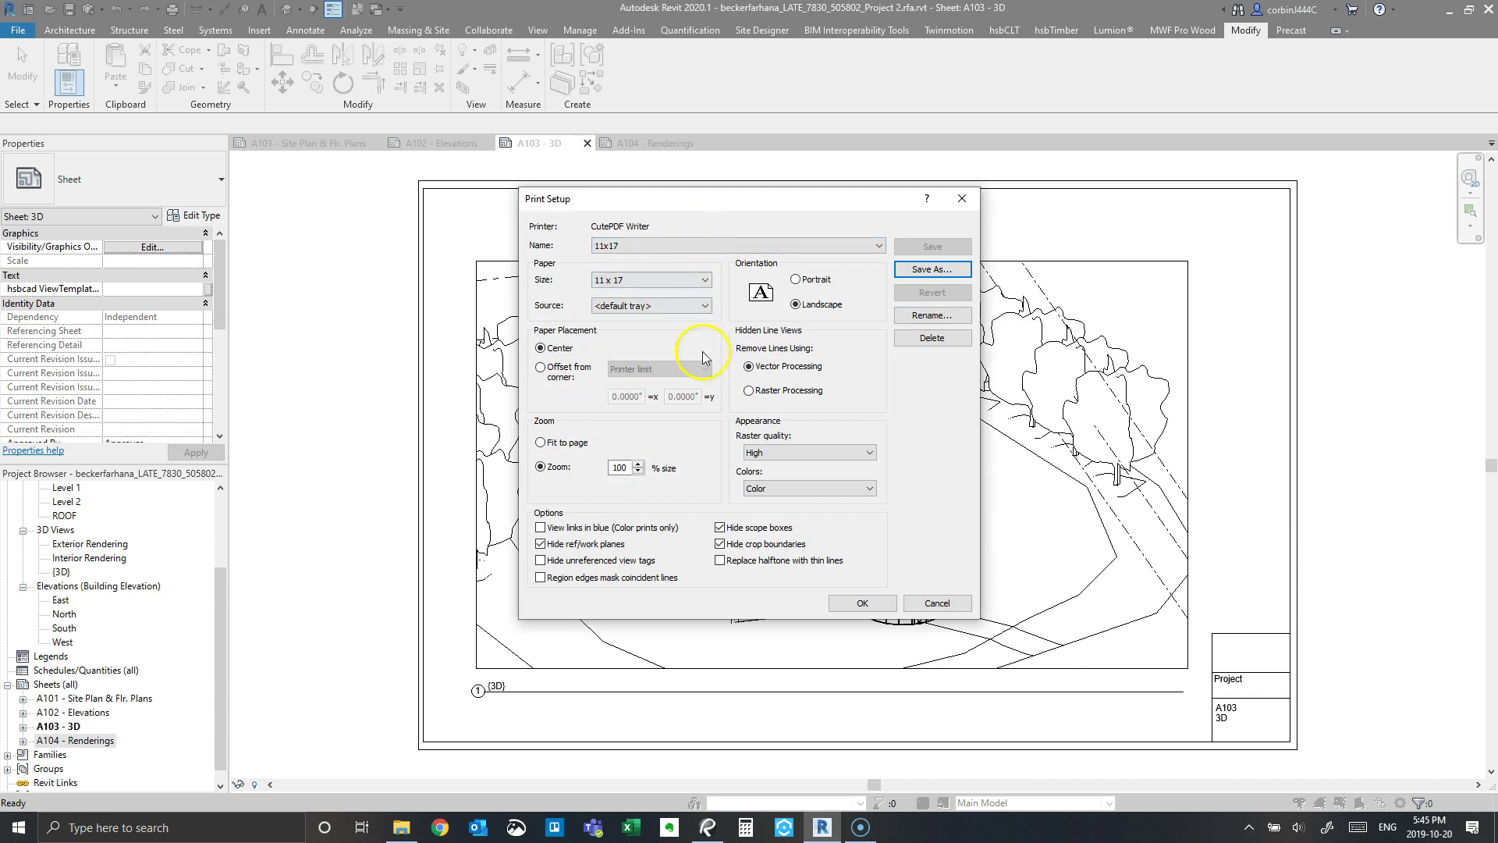
pyautogui.click(676, 245)
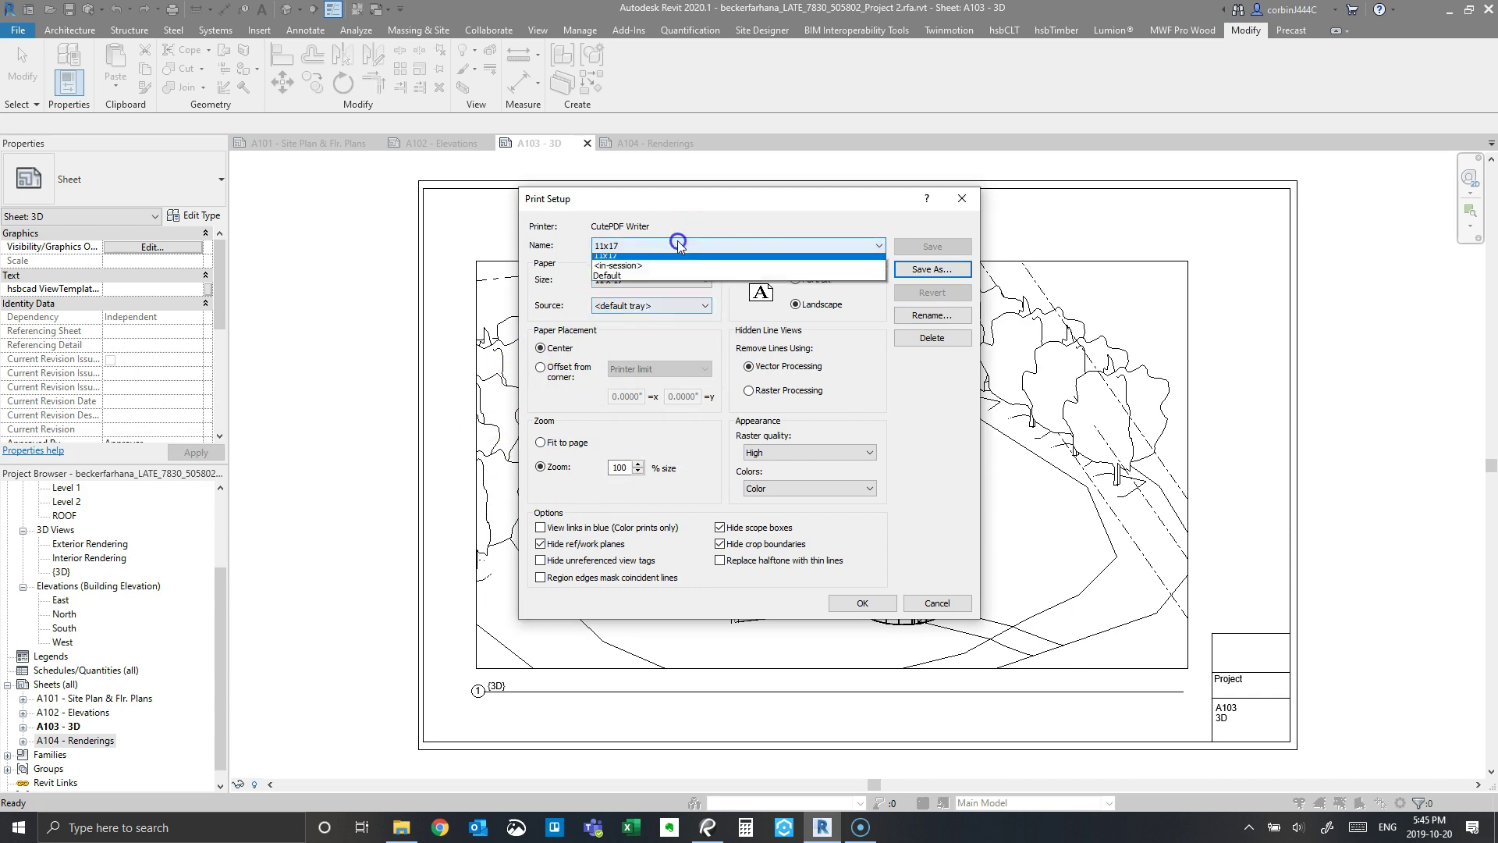
pyautogui.click(632, 246)
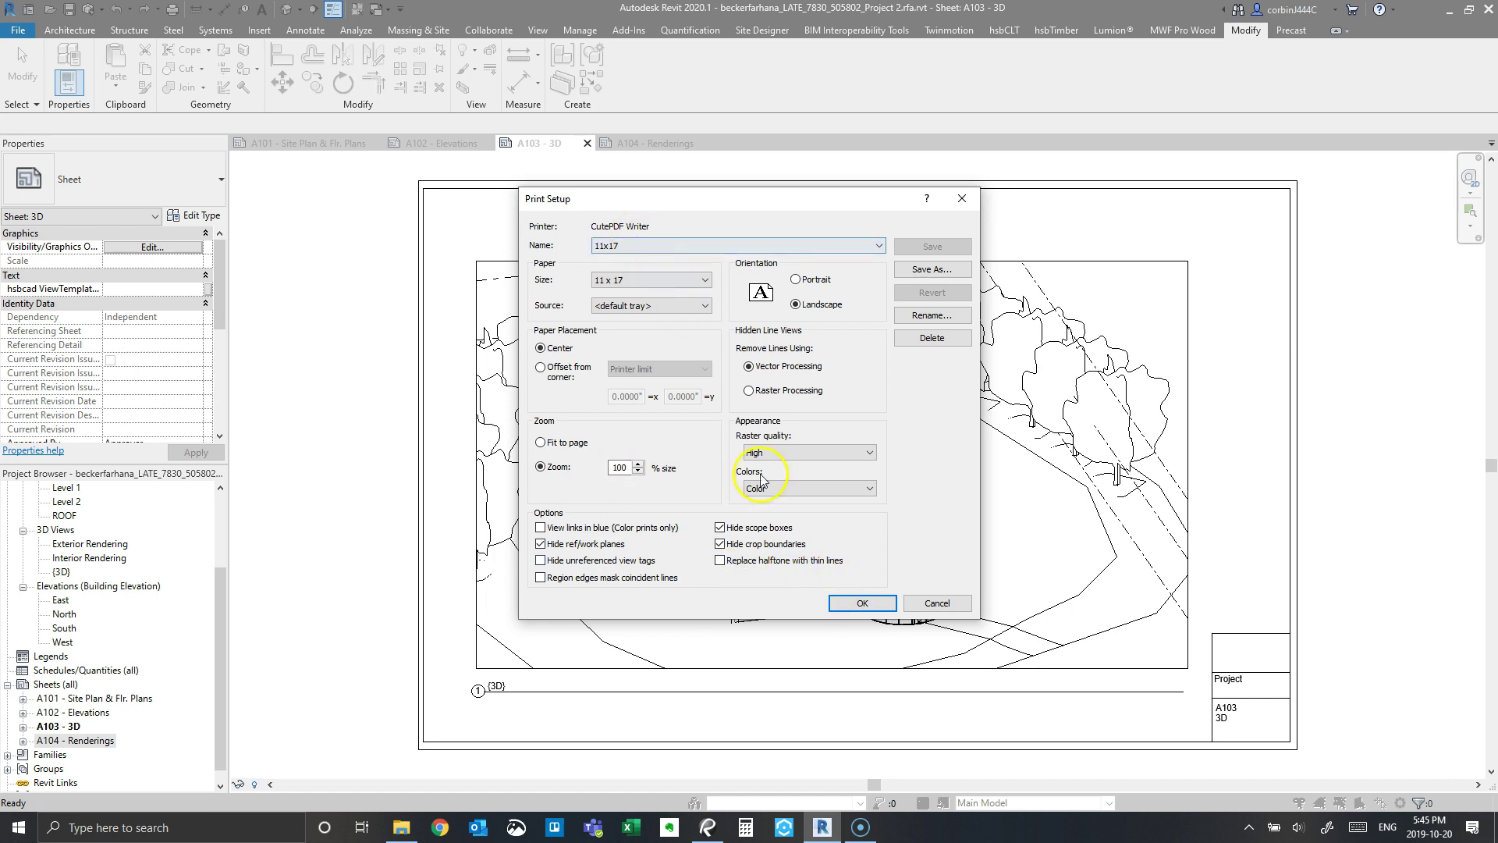
pyautogui.click(855, 603)
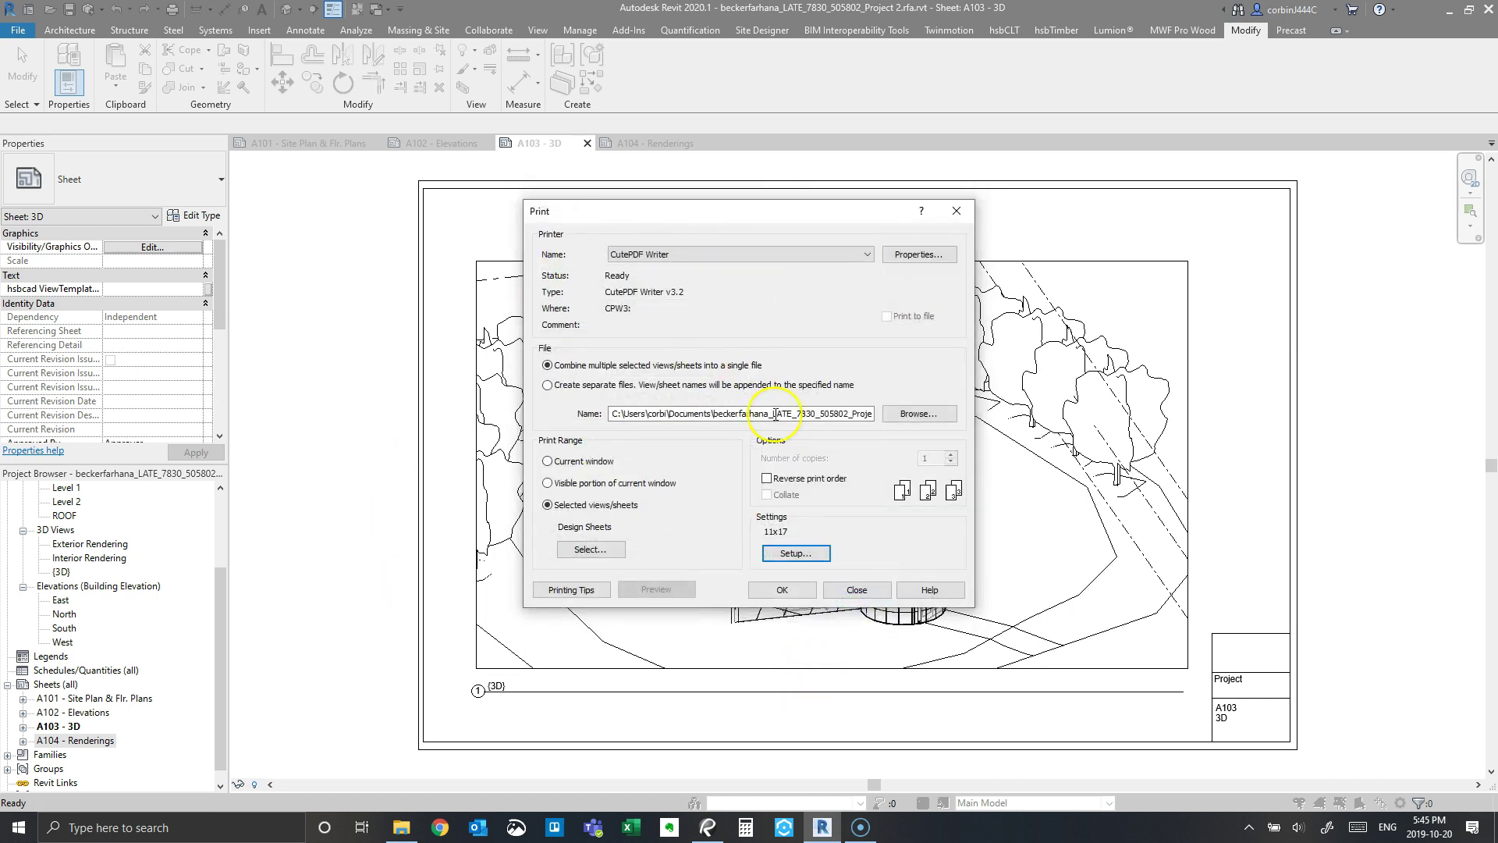
# Print the sheets to PDF, skip the save reminder, and save the file as Test2.
pyautogui.click(780, 591)
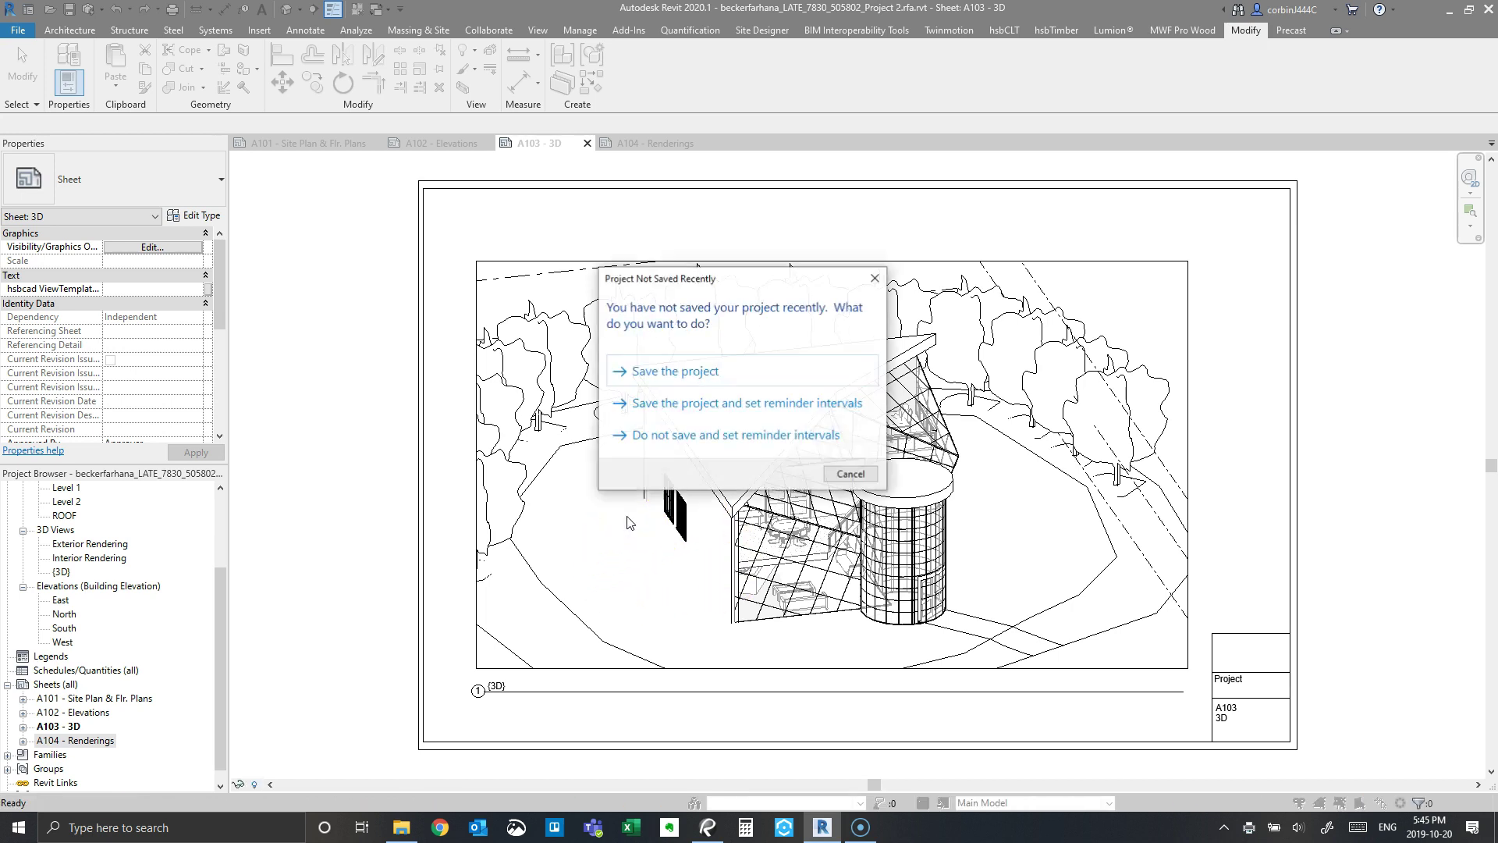
pyautogui.click(849, 476)
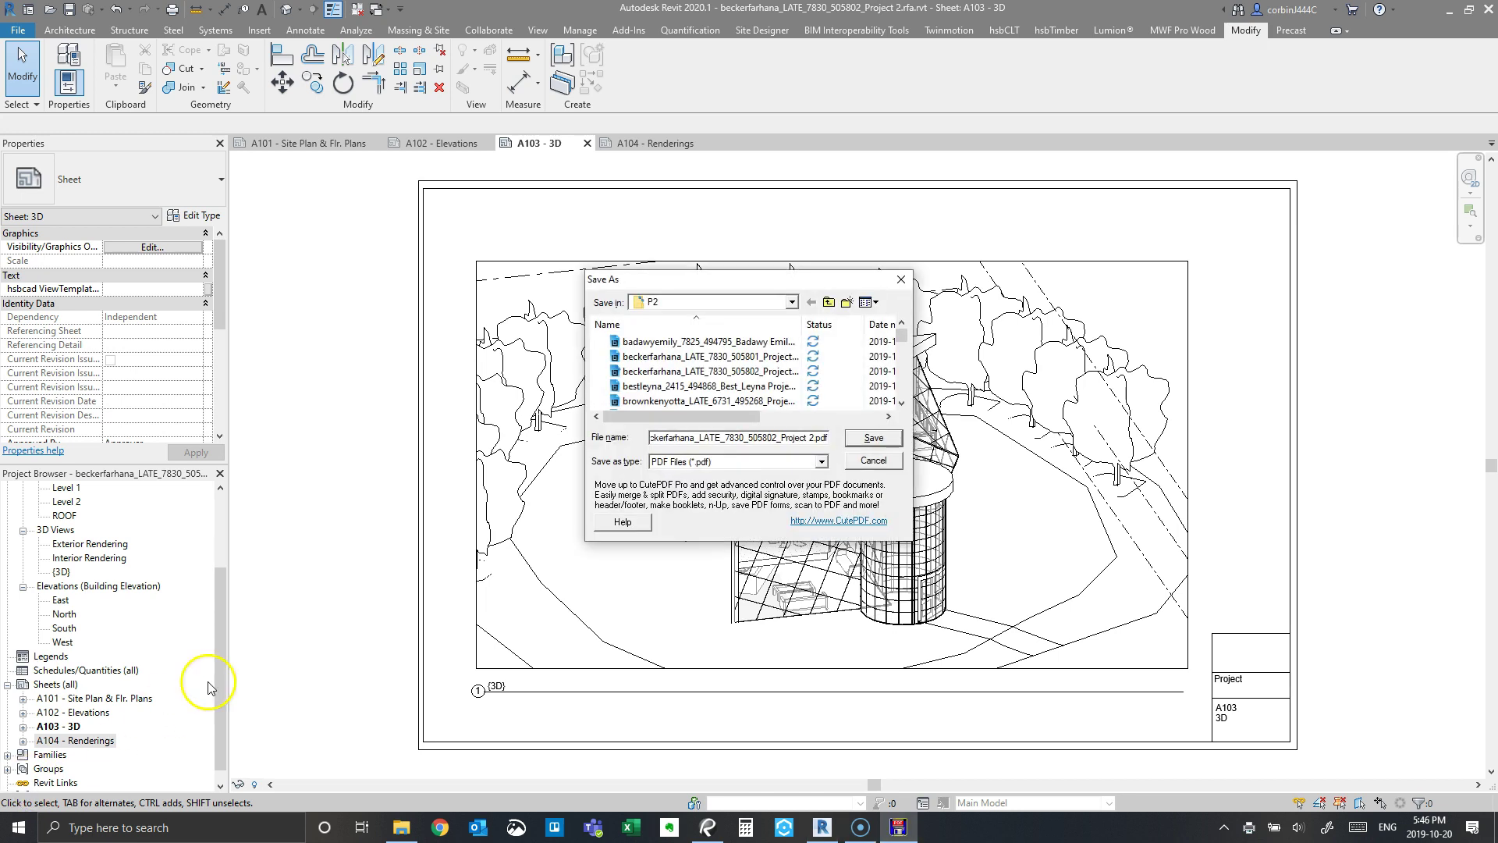
pyautogui.click(817, 435)
pyautogui.press('Return')
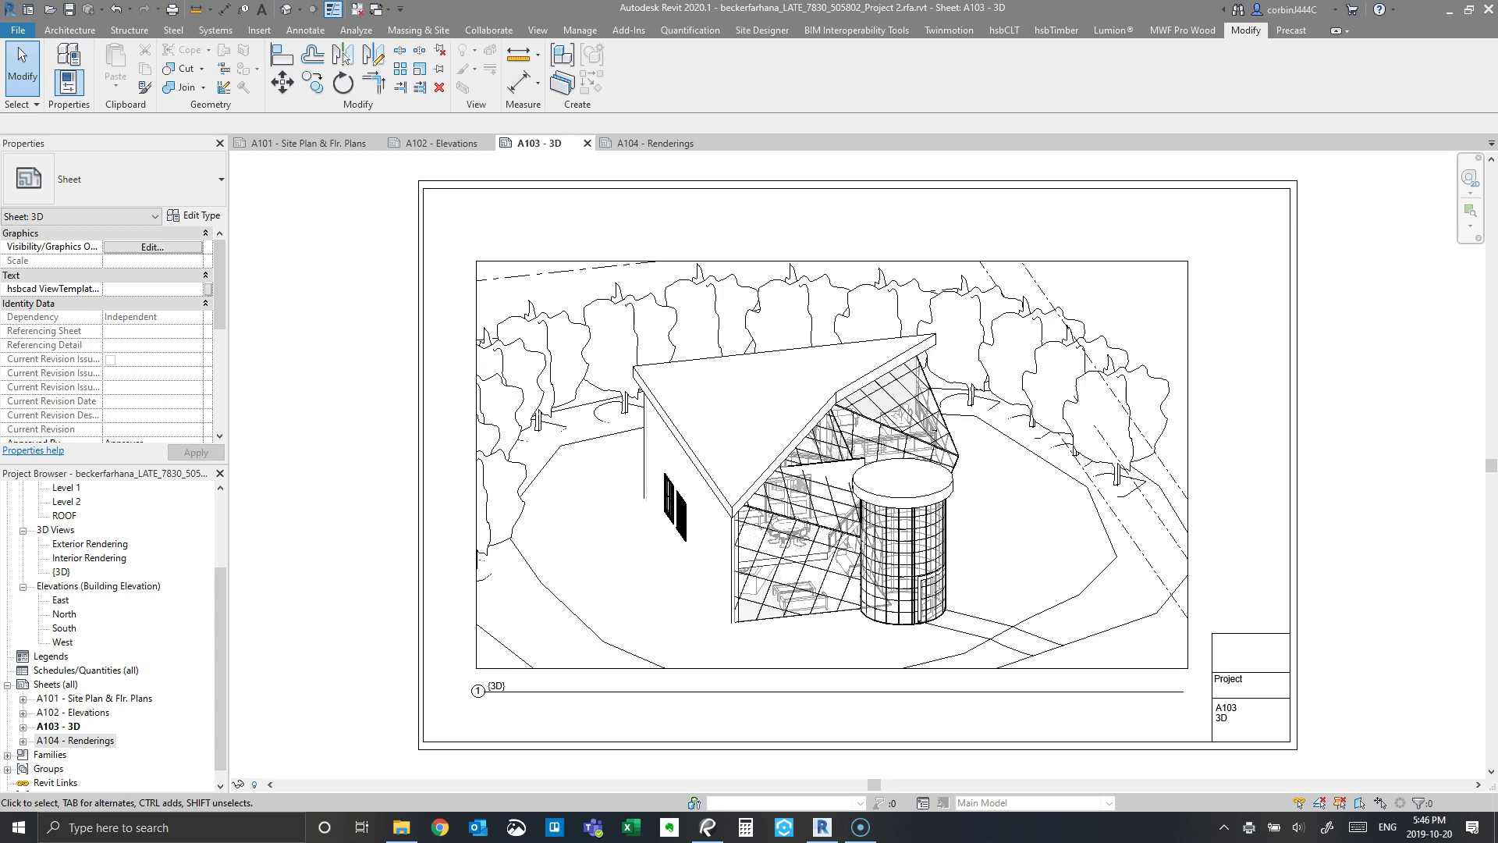
# In the P2 folder, sort files by name and open Test2.pdf in Bluebeam Revu.
pyautogui.click(401, 827)
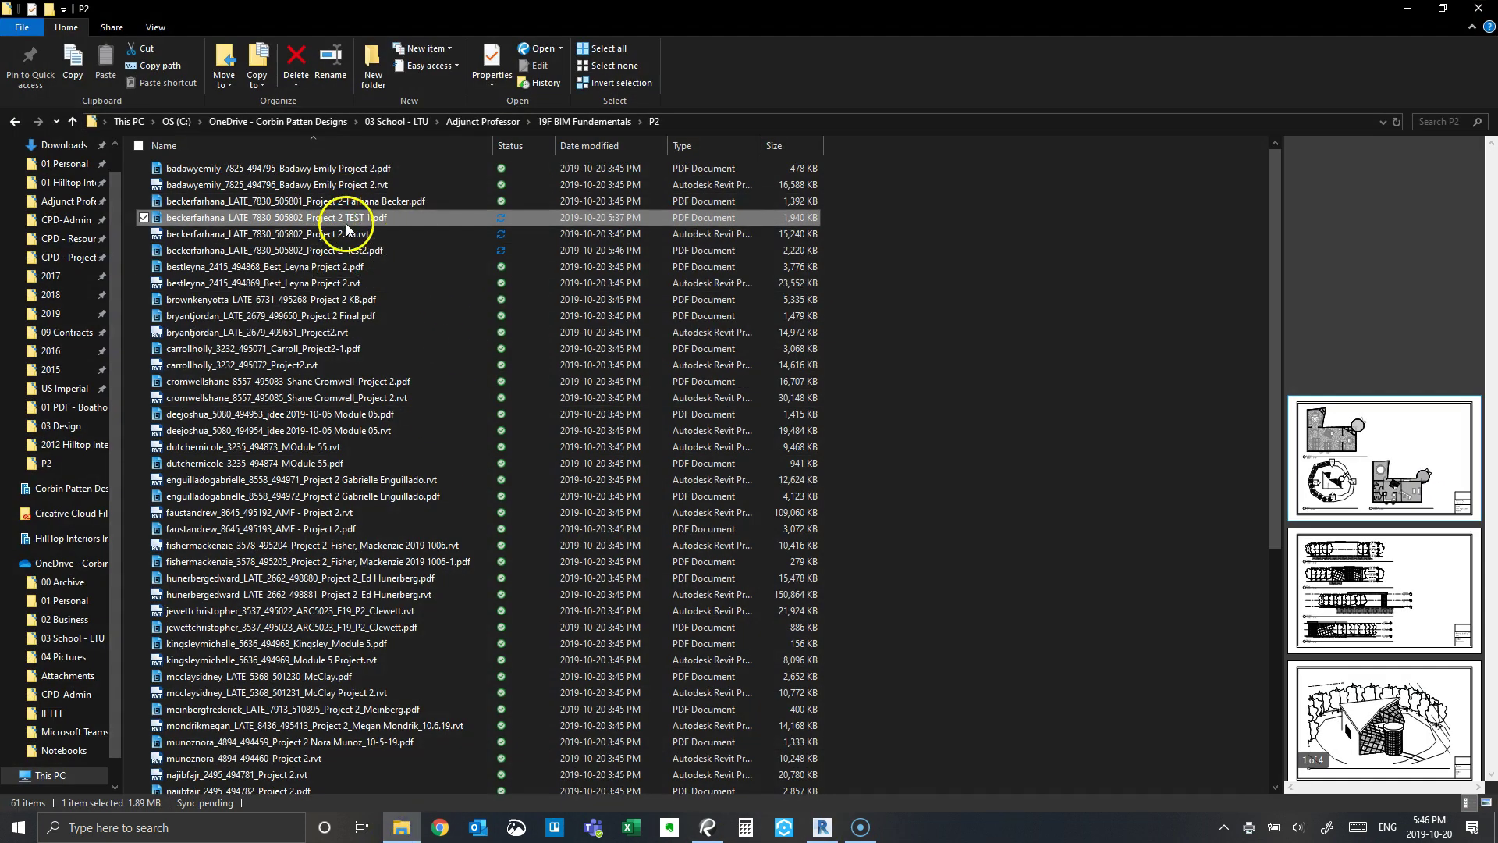
pyautogui.click(413, 143)
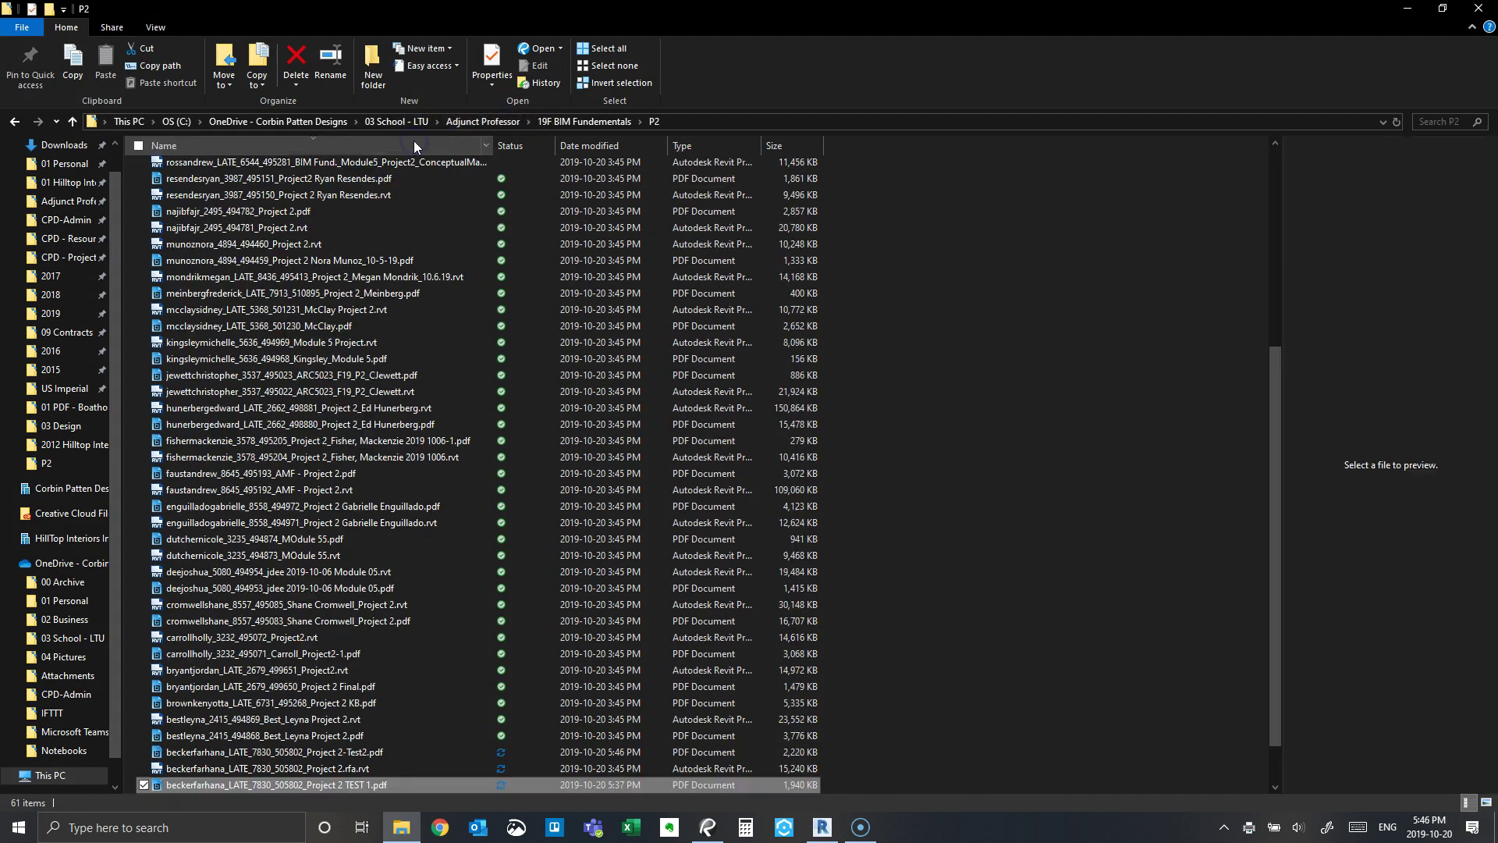
pyautogui.click(412, 145)
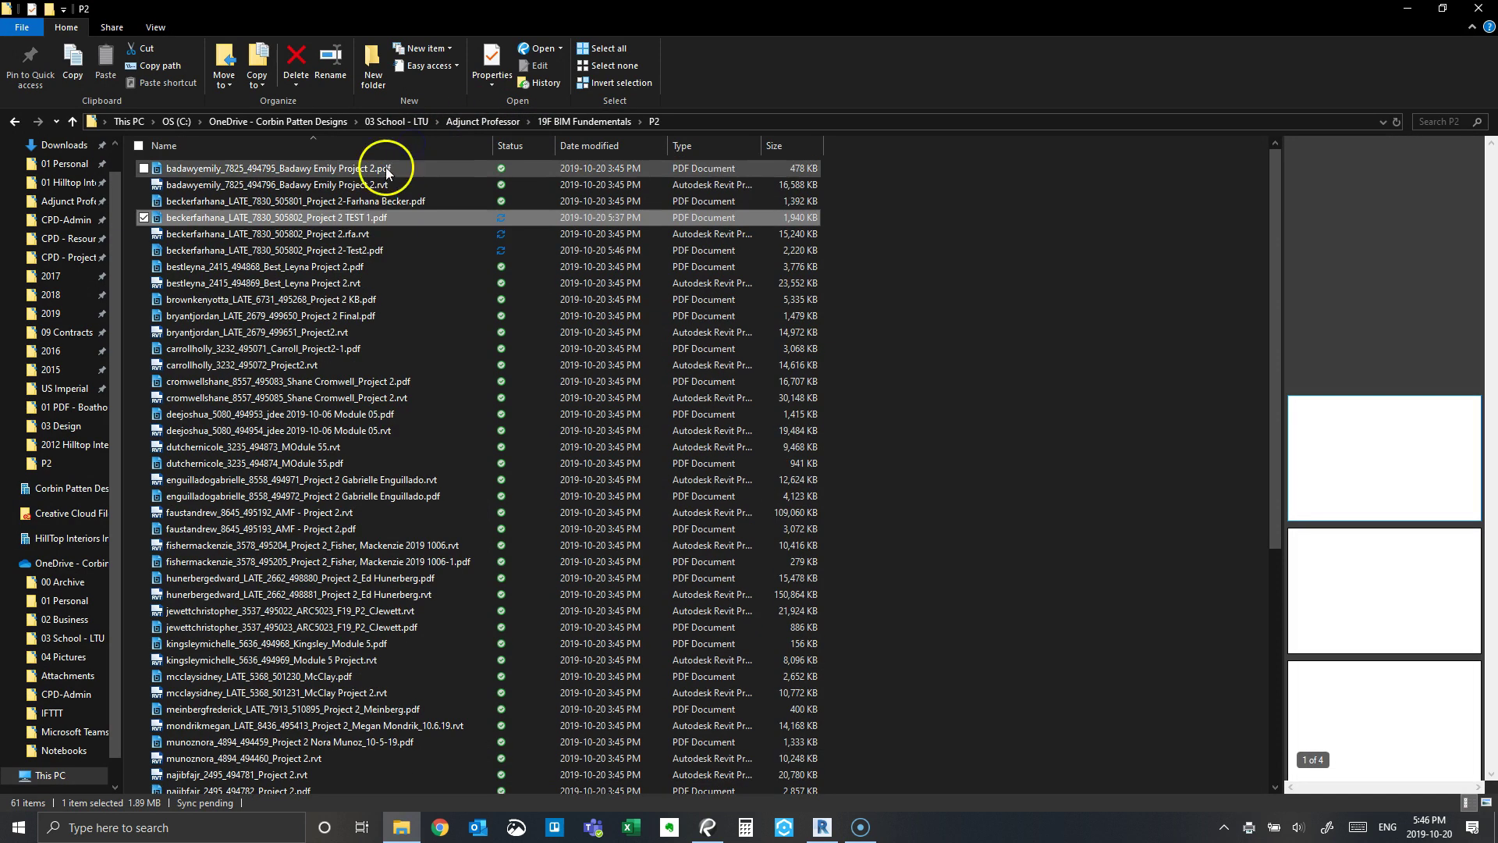
pyautogui.doubleClick(364, 251)
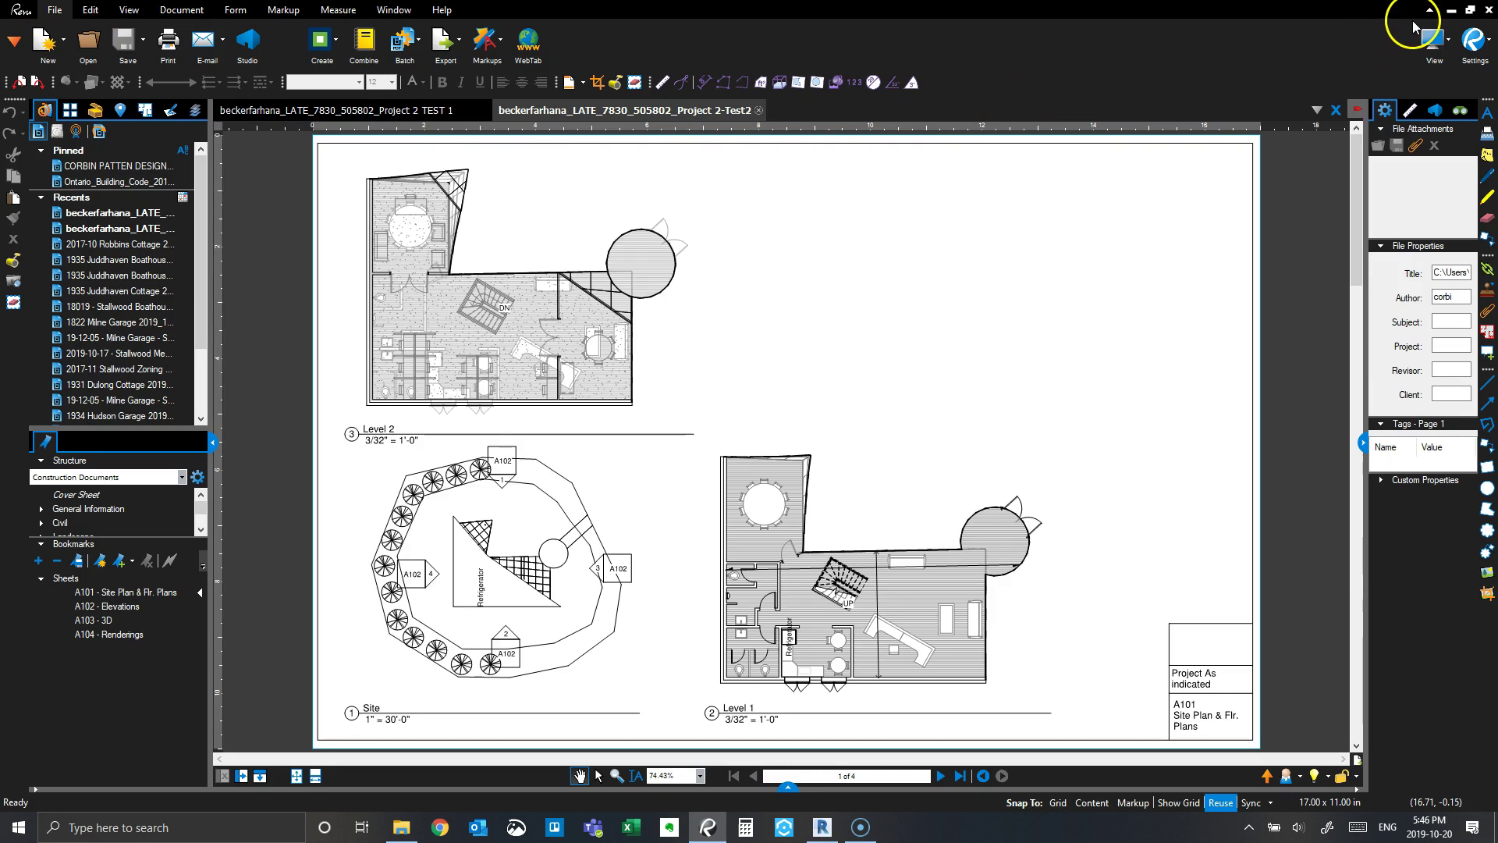
# Compare against TEST 1, then scroll through Test2's pages A101 to A104.
pyautogui.click(428, 110)
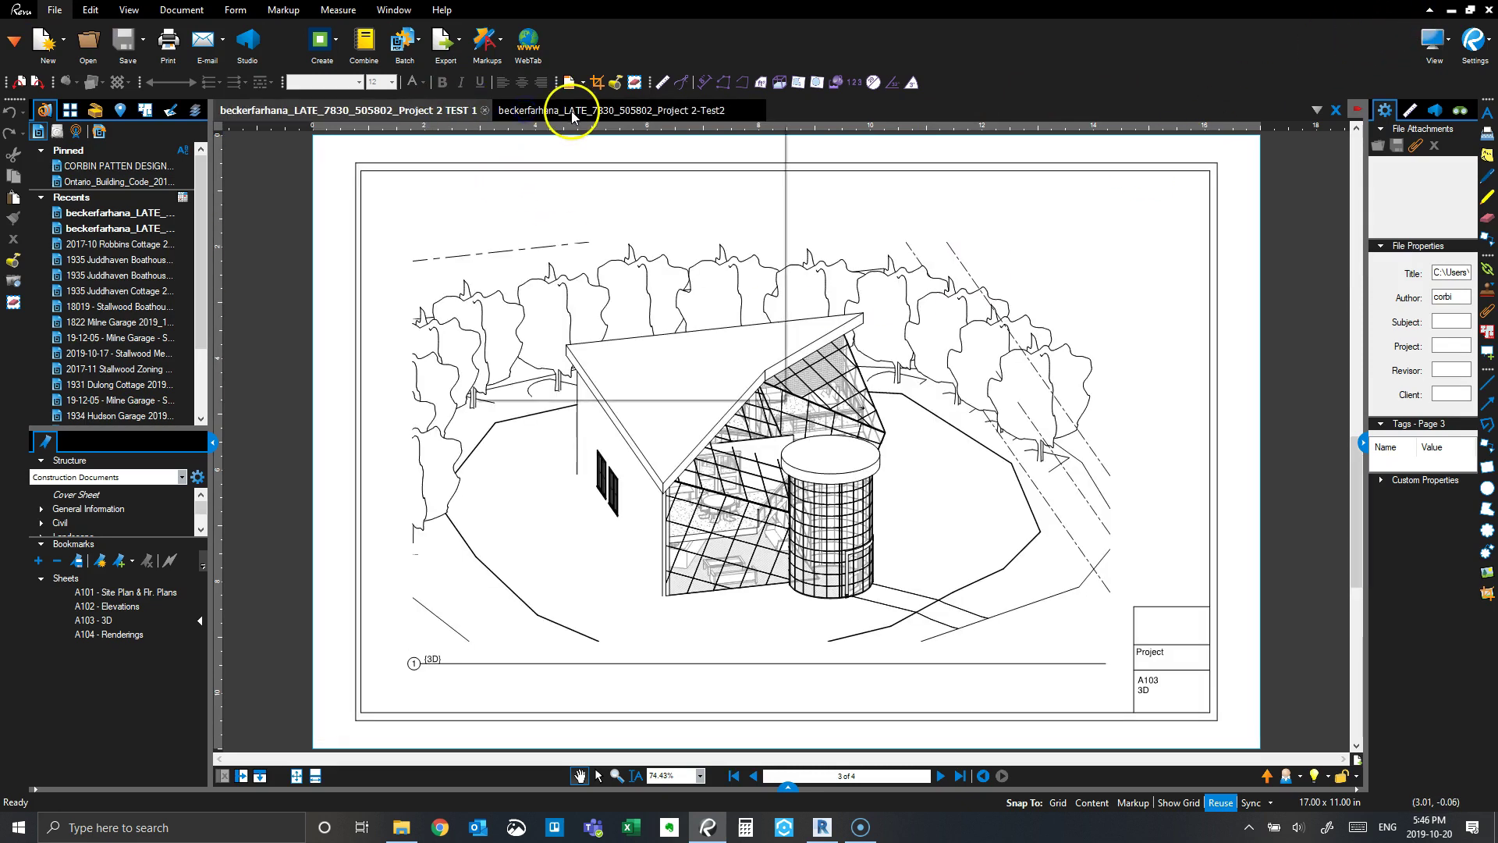
pyautogui.click(573, 110)
pyautogui.scroll(-12, 658, 232)
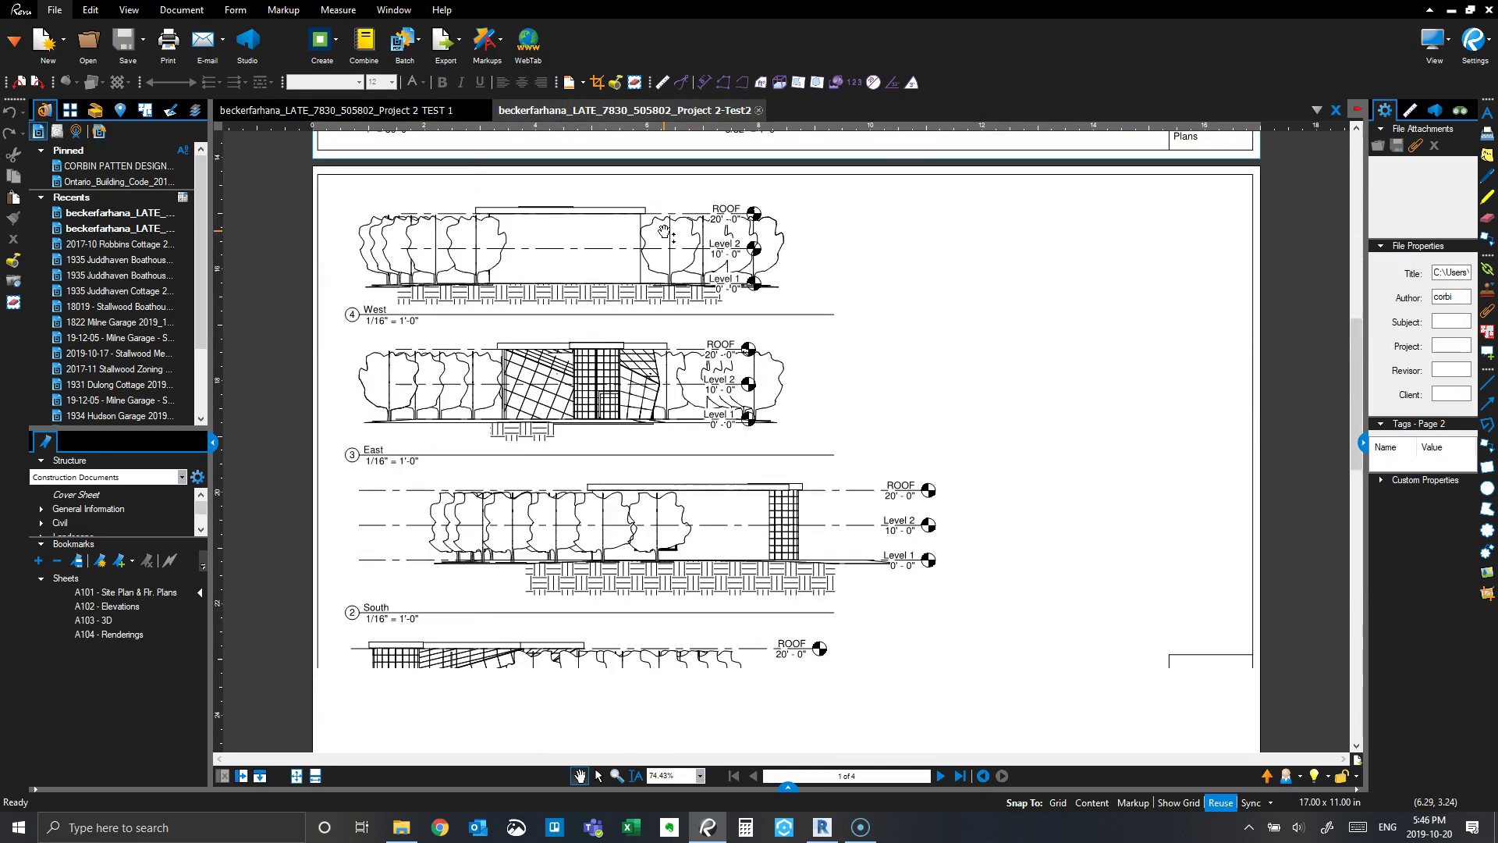
pyautogui.scroll(-15, 664, 232)
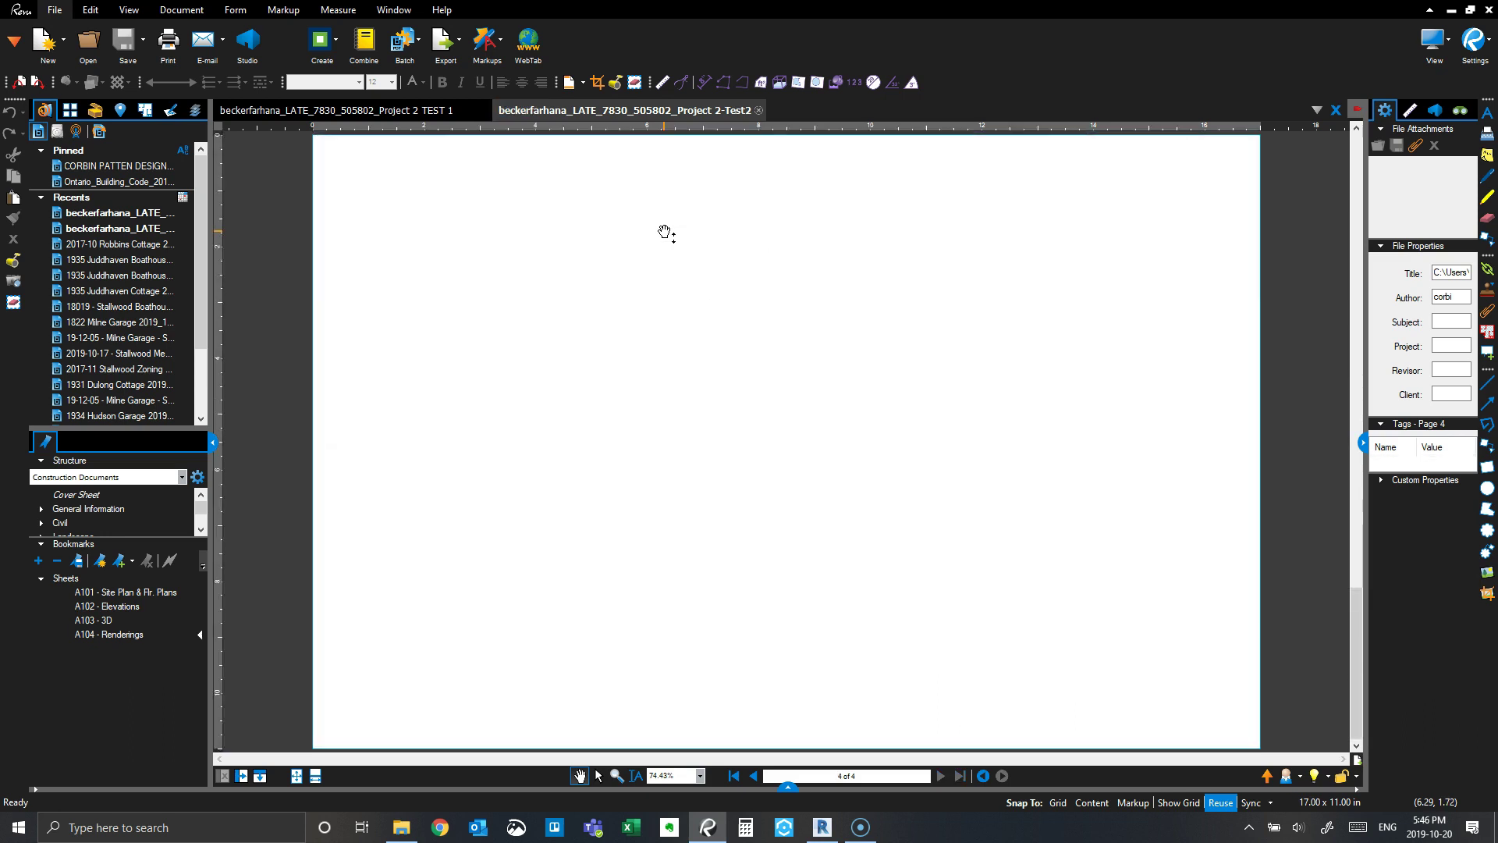
pyautogui.click(647, 315)
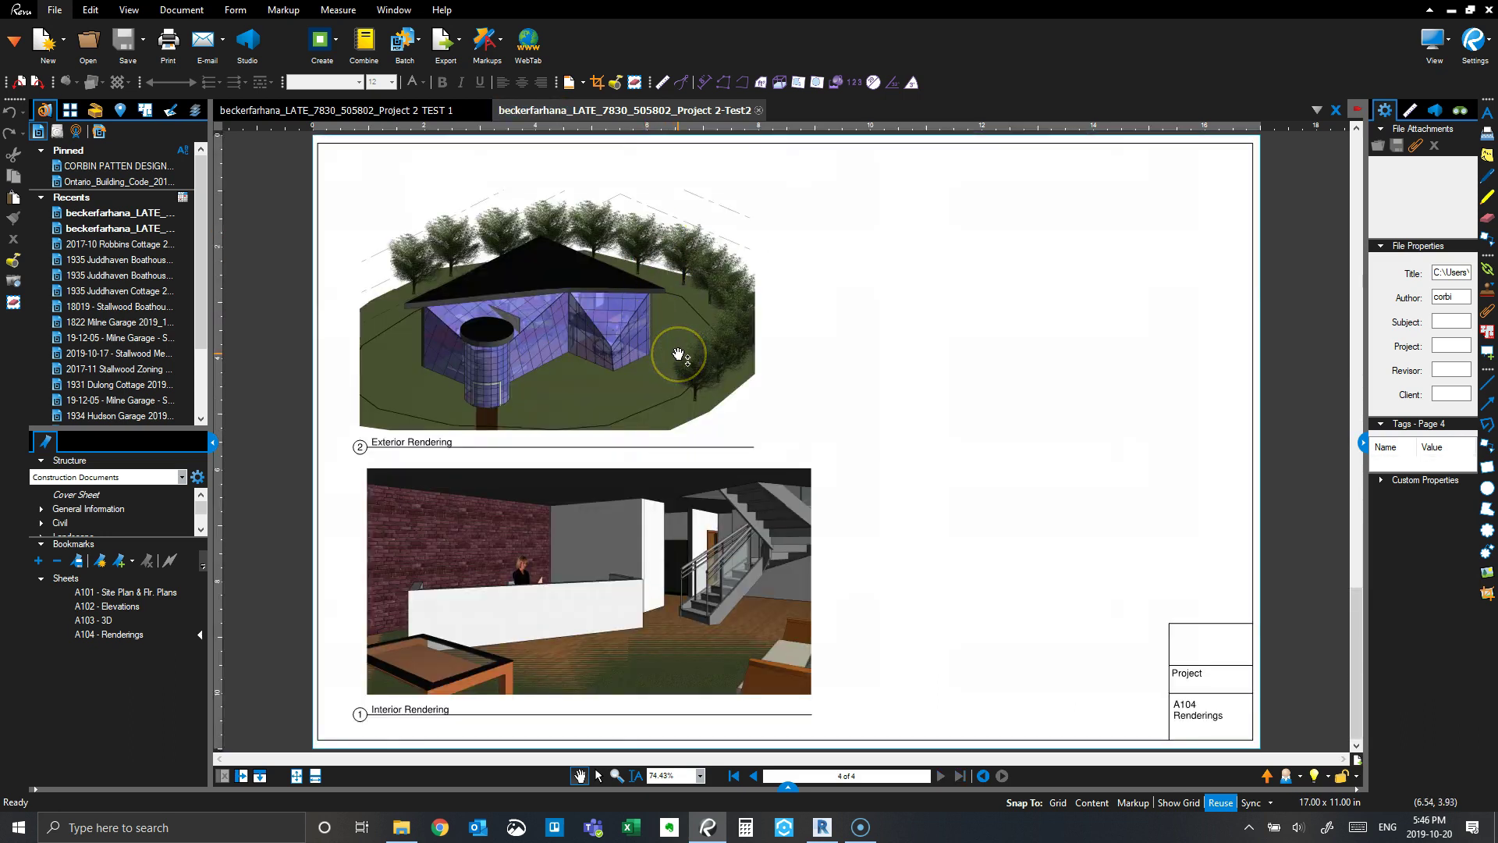